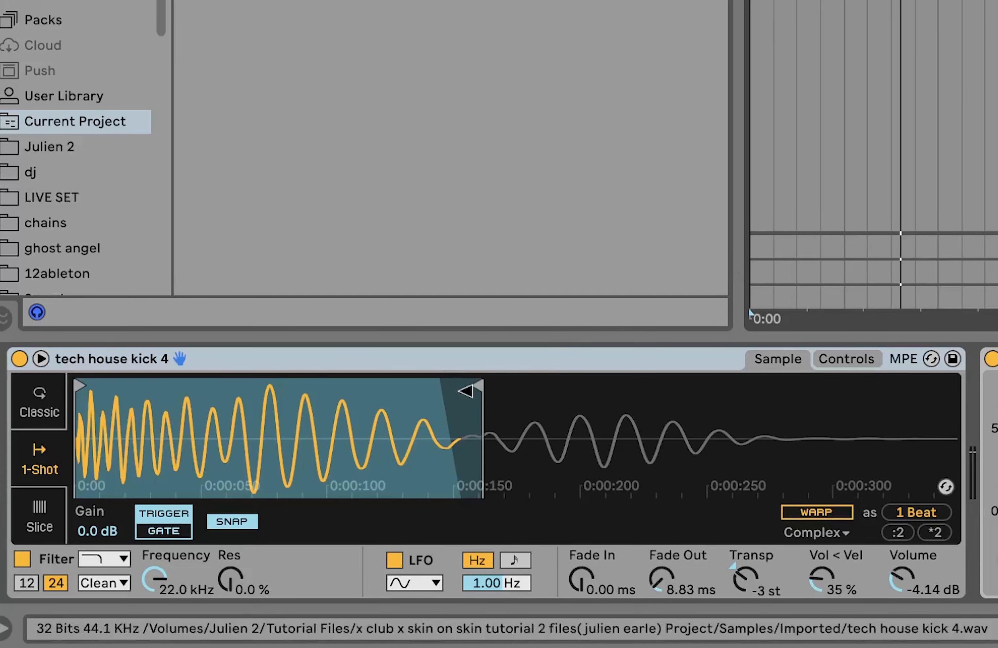
{"action": "left_click_drag", "start_coordinate": [467, 391], "coordinate": [947, 392]}
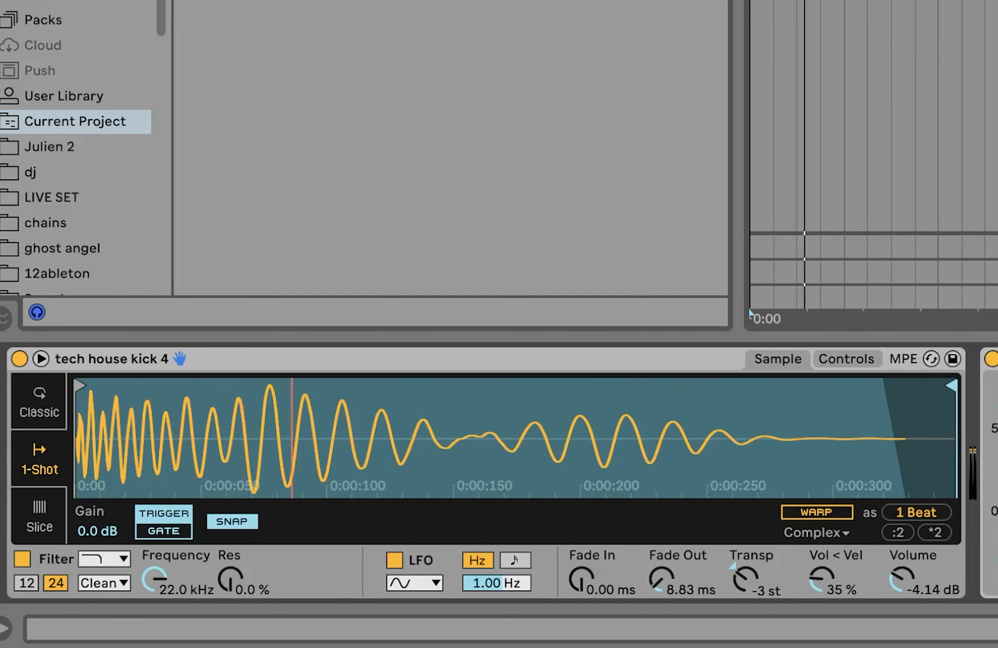
{"action": "key", "text": "super+z"}
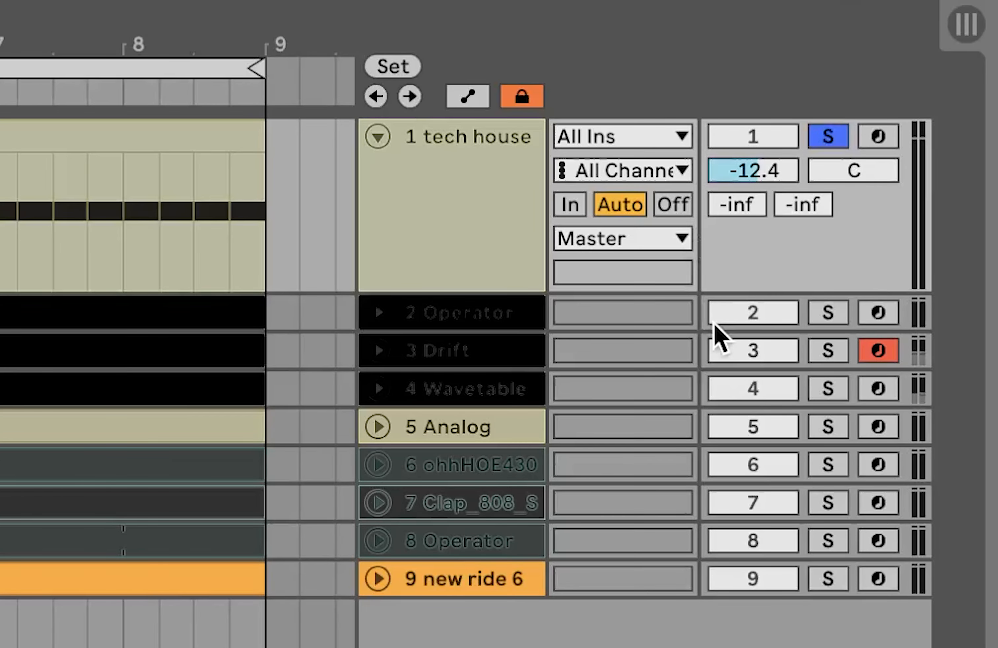
- Select band 3 in the kick's EQ Eight to inspect its cut, and solo the Operator bass track
{"action": "left_click", "coordinate": [827, 313]}
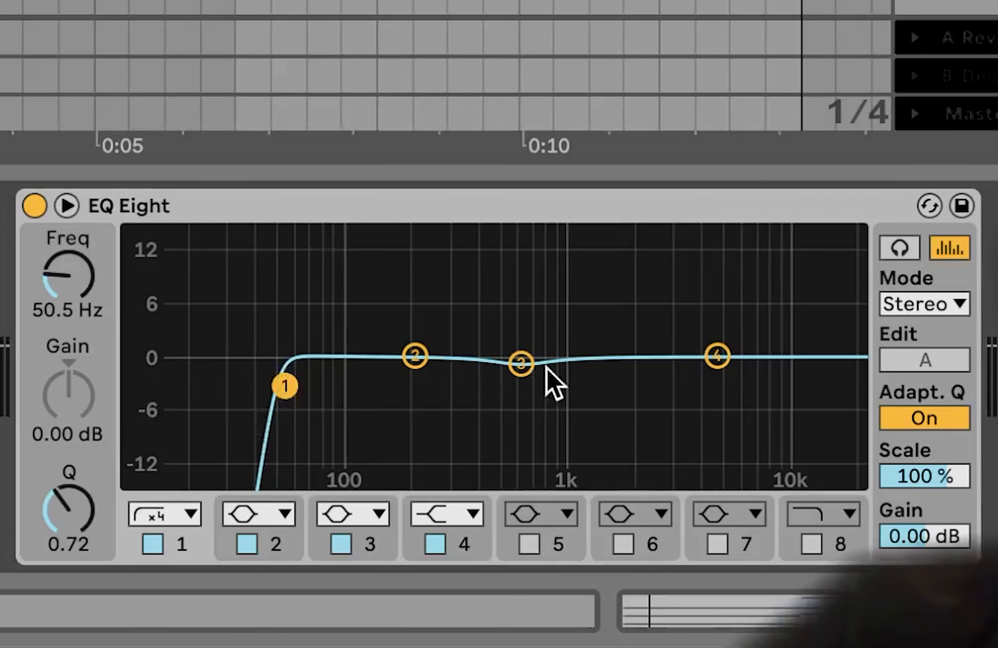
{"action": "left_click", "coordinate": [521, 363]}
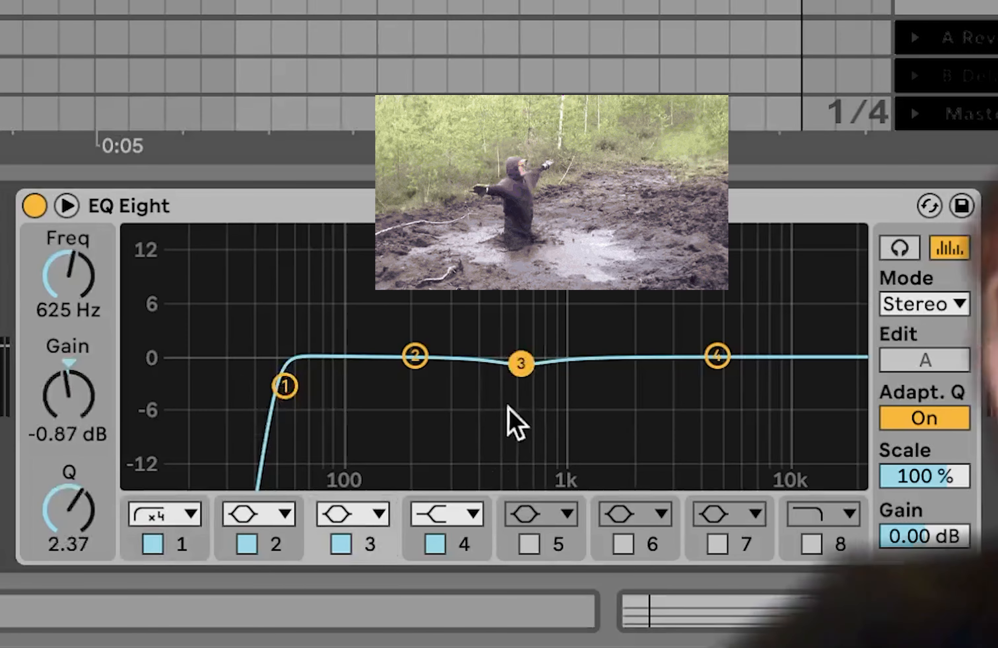
{"action": "left_click", "coordinate": [827, 312]}
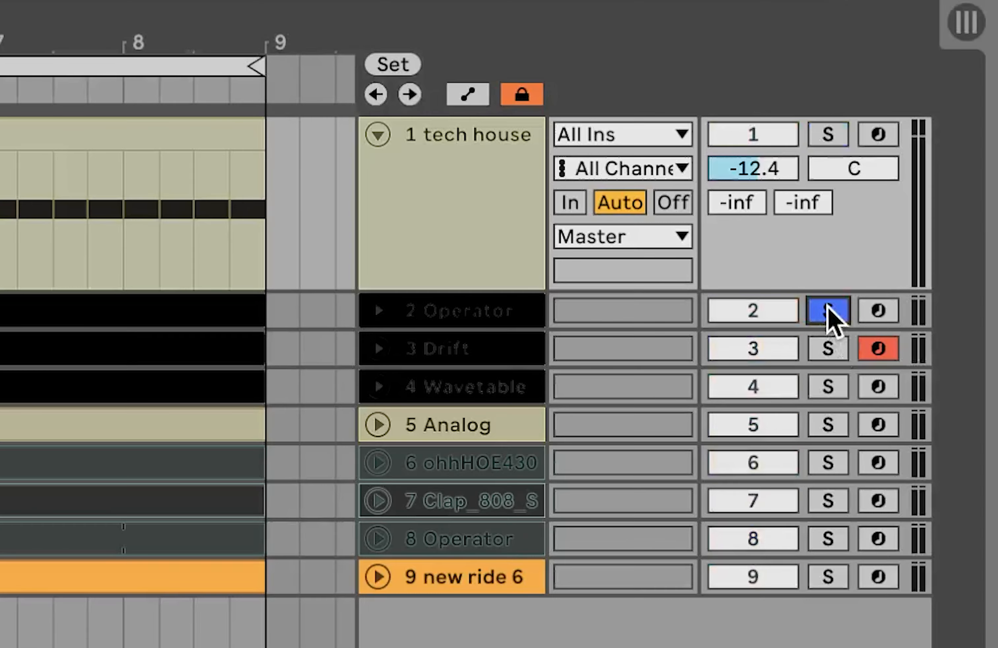
- Open the Operator track's bass clip in the note editor and select its notes one after another to examine the bass line
{"action": "left_click", "coordinate": [500, 324]}
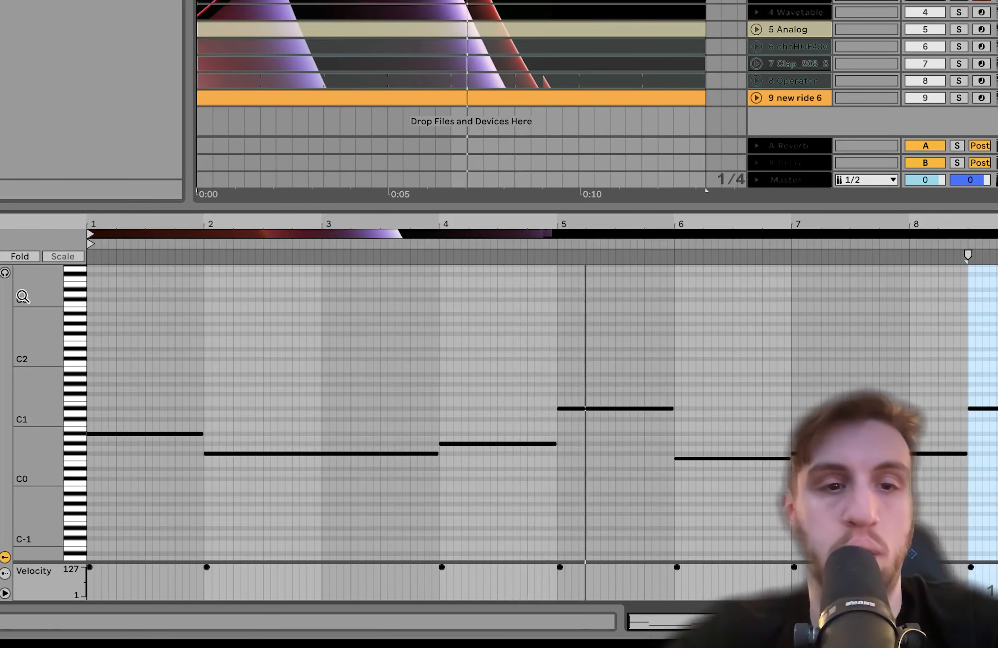
{"action": "mouse_move", "coordinate": [42, 359]}
{"action": "left_mouse_down"}
{"action": "mouse_move", "coordinate": [75, 359]}
{"action": "mouse_move", "coordinate": [43, 364]}
{"action": "left_mouse_up"}
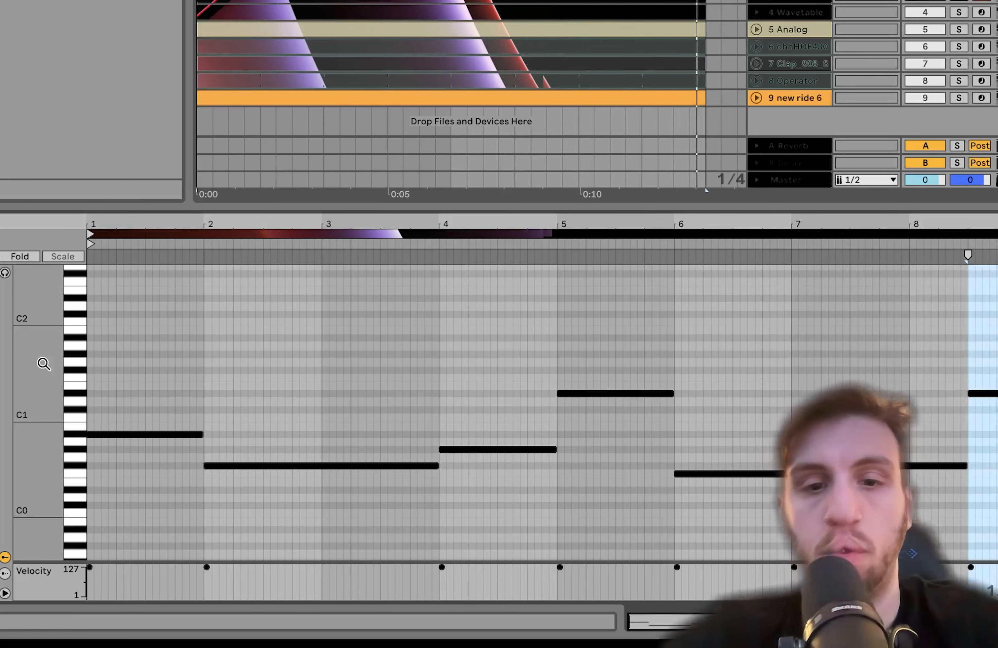
{"action": "key", "text": "b"}
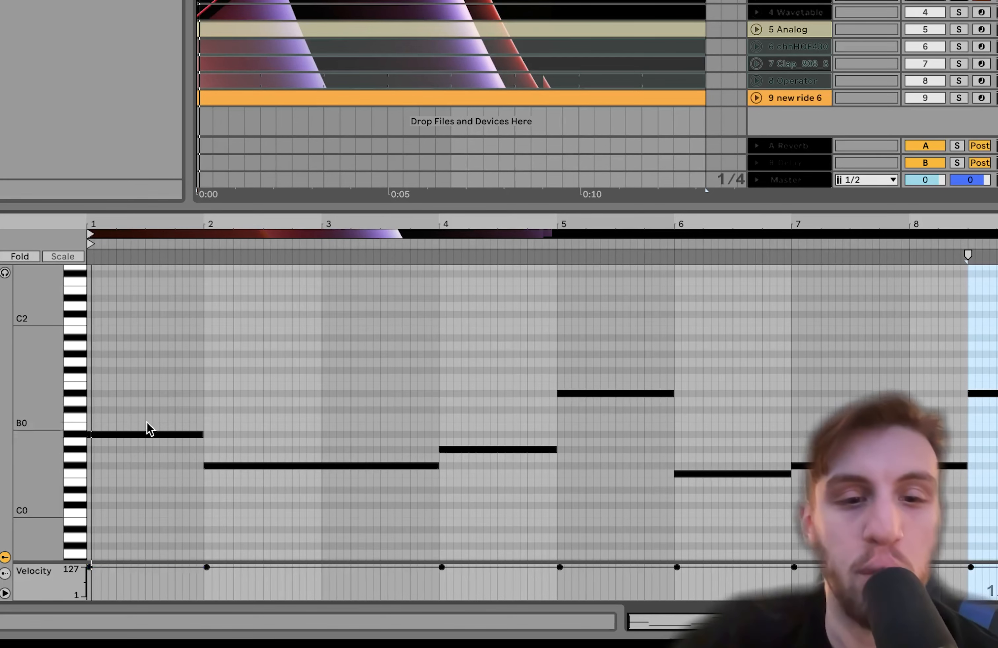
{"action": "left_click_drag", "start_coordinate": [152, 402], "coordinate": [162, 522]}
{"action": "left_click_drag", "start_coordinate": [323, 393], "coordinate": [338, 533]}
{"action": "left_click_drag", "start_coordinate": [492, 411], "coordinate": [498, 456]}
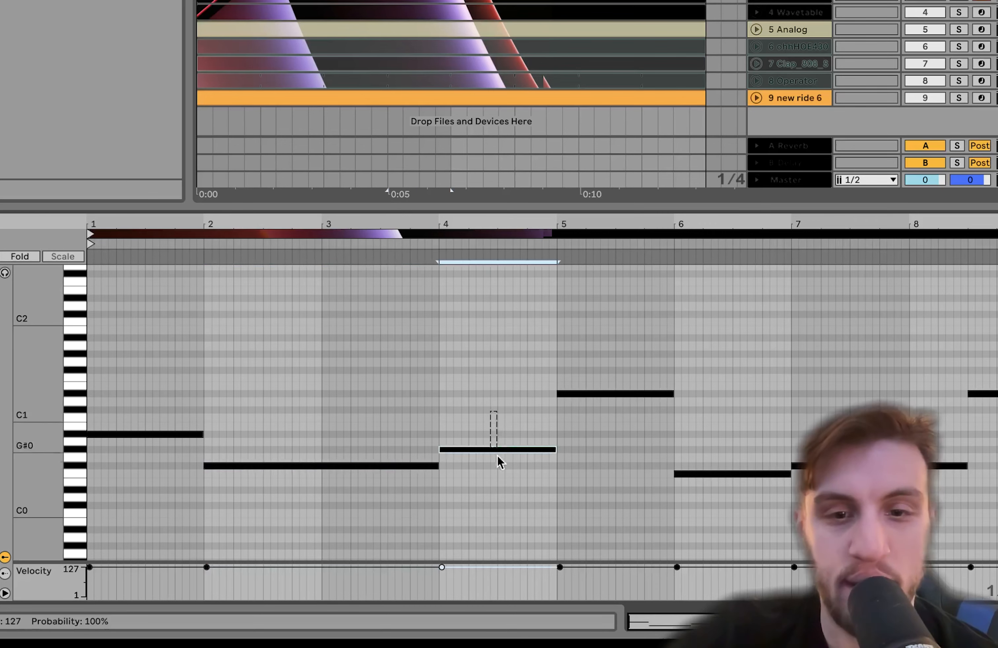
{"action": "left_click_drag", "start_coordinate": [604, 360], "coordinate": [605, 466]}
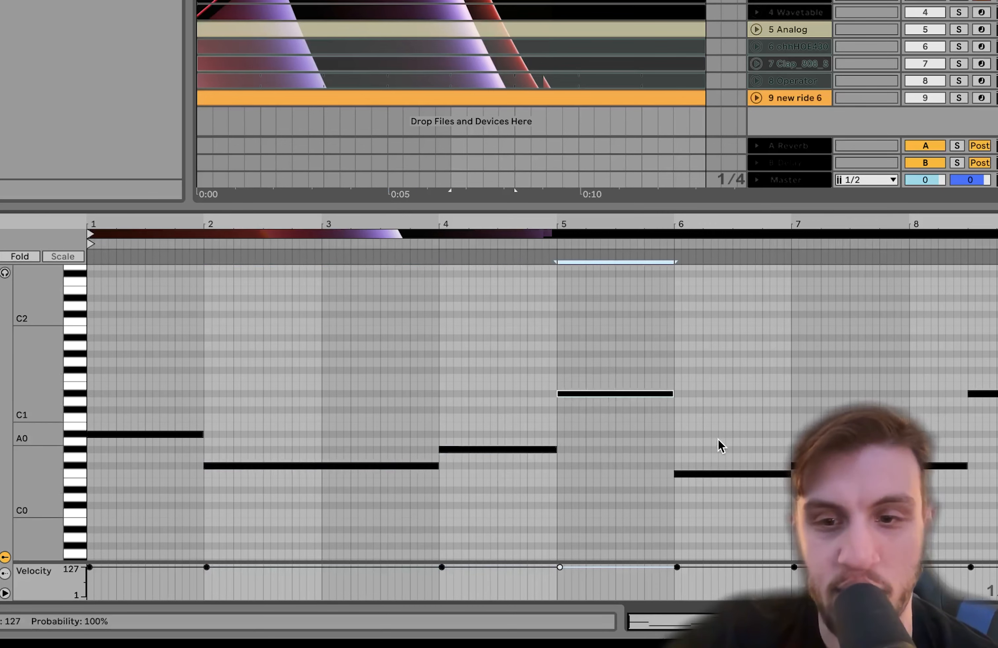
{"action": "left_click_drag", "start_coordinate": [718, 442], "coordinate": [715, 543]}
{"action": "left_click_drag", "start_coordinate": [865, 432], "coordinate": [865, 529]}
{"action": "left_click_drag", "start_coordinate": [997, 358], "coordinate": [996, 449]}
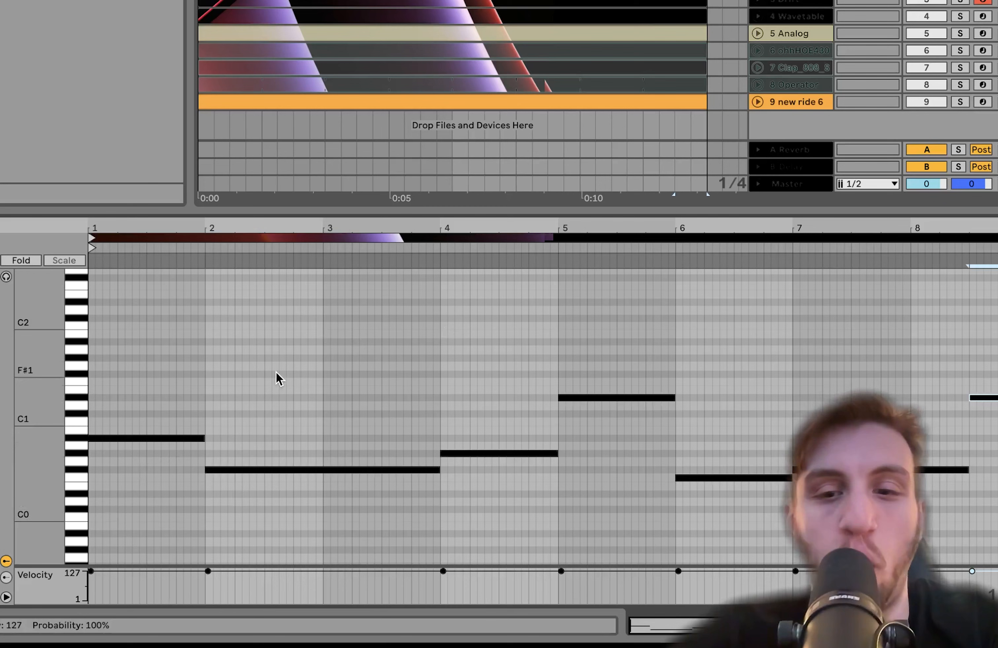
- Examine the long bass note across bars 2 and 3 and the note in bar 4, and audition the clip
{"action": "left_click", "coordinate": [279, 470]}
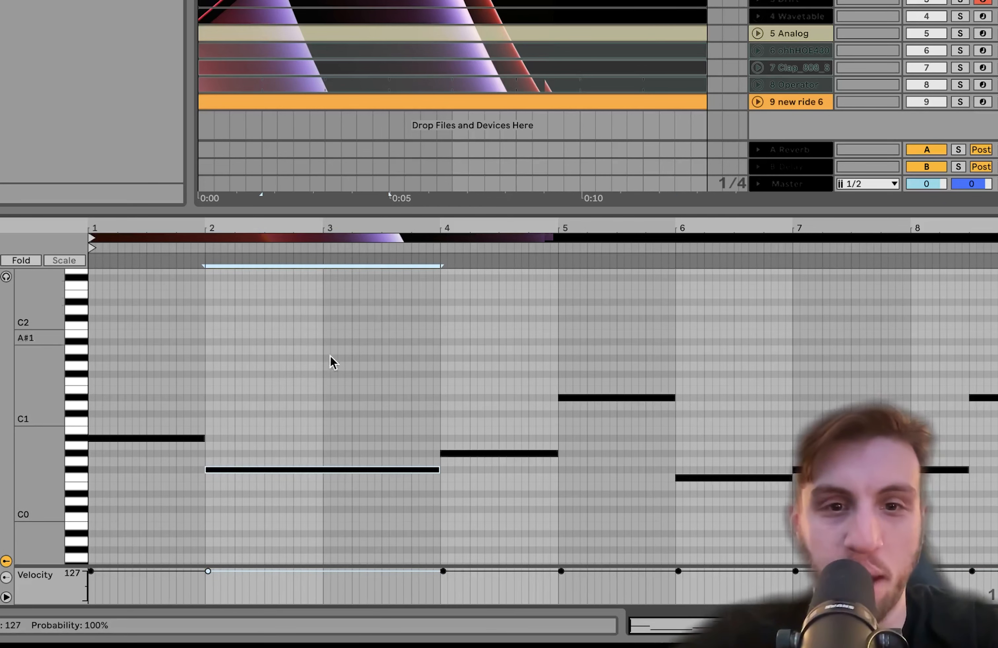
{"action": "left_click", "coordinate": [301, 440]}
{"action": "left_click", "coordinate": [303, 470]}
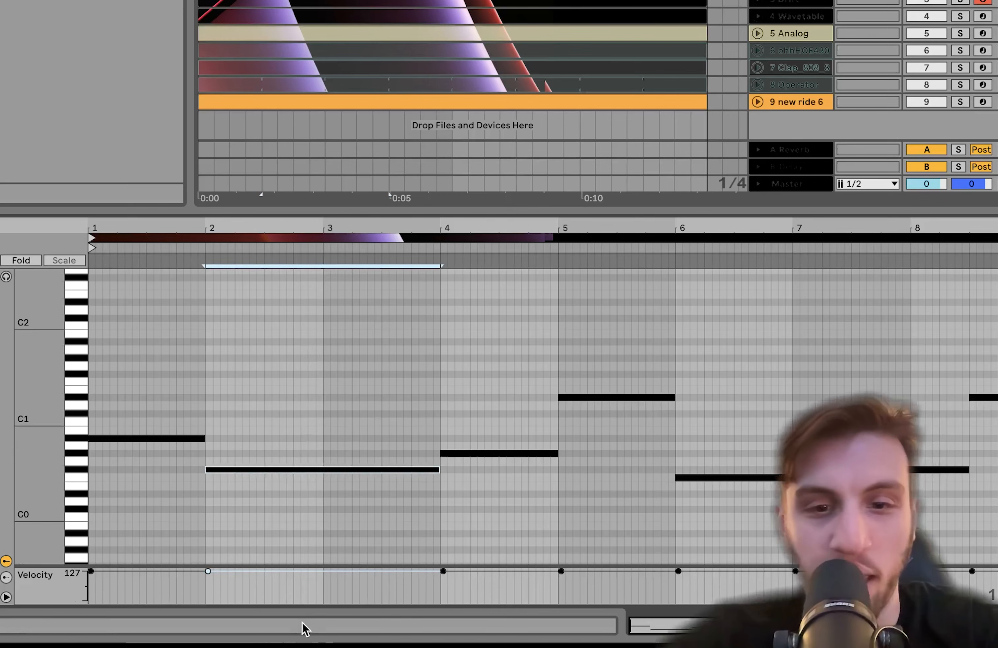
{"action": "left_click", "coordinate": [460, 419]}
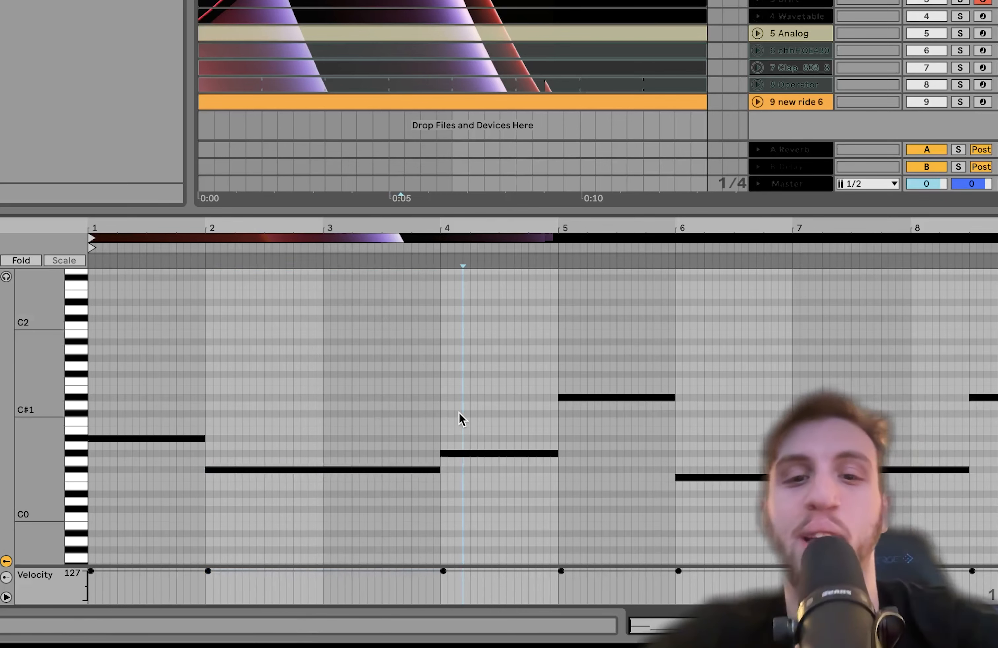
{"action": "left_click", "coordinate": [467, 453]}
{"action": "left_click", "coordinate": [417, 249]}
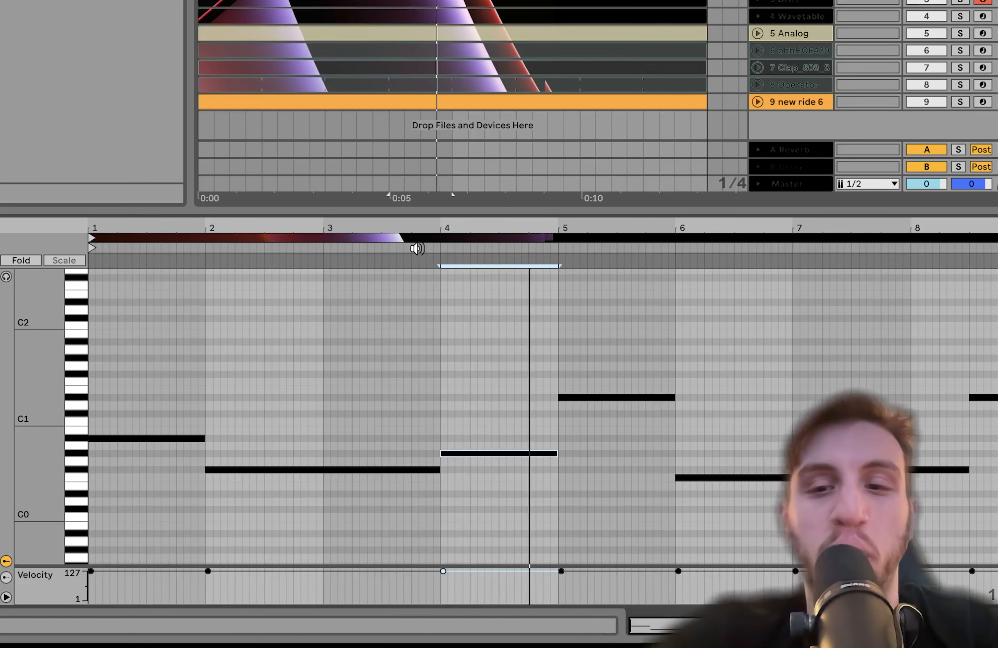
{"action": "left_click", "coordinate": [869, 252]}
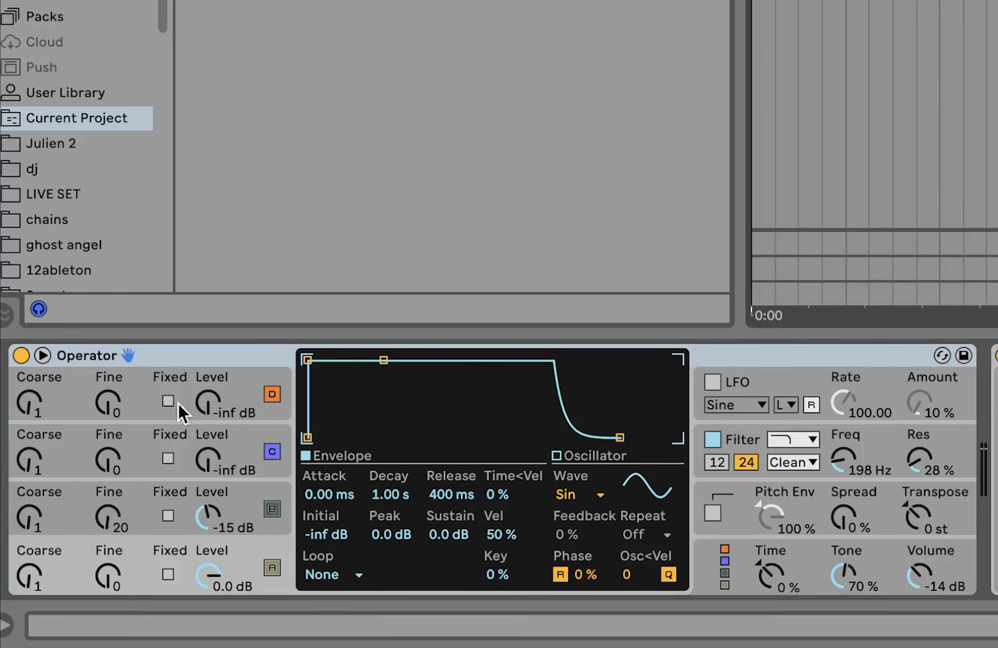
- Examine the level, tuning and envelope settings of Operator's oscillators A and B
{"action": "left_click", "coordinate": [244, 508]}
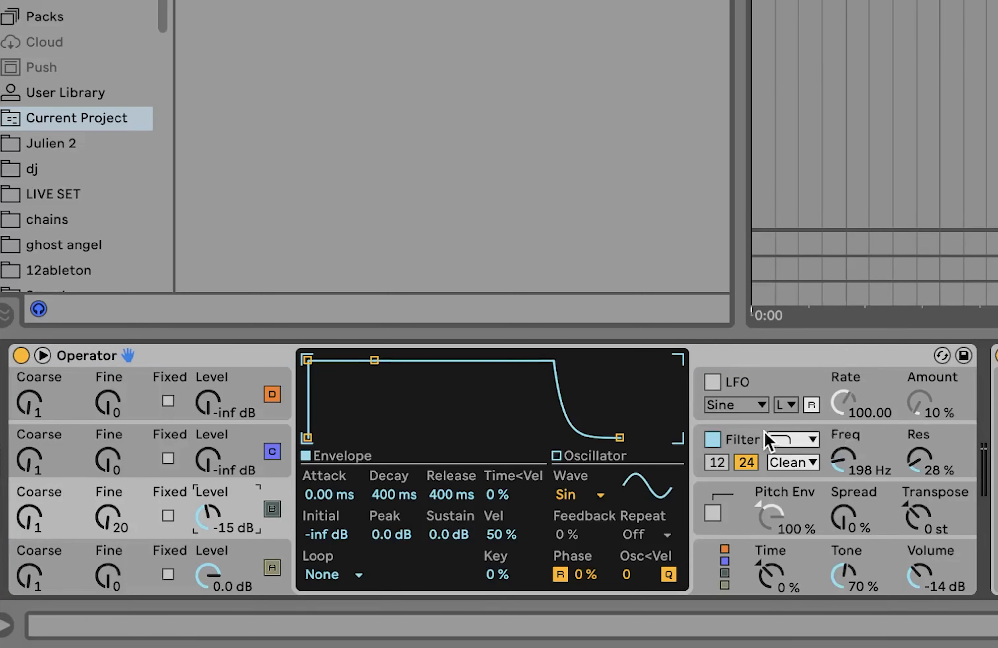
{"action": "scroll", "coordinate": [764, 432], "scroll_direction": "right", "scroll_amount": 8}
{"action": "scroll", "coordinate": [764, 432], "scroll_direction": "left", "scroll_amount": 8}
{"action": "left_click", "coordinate": [250, 556]}
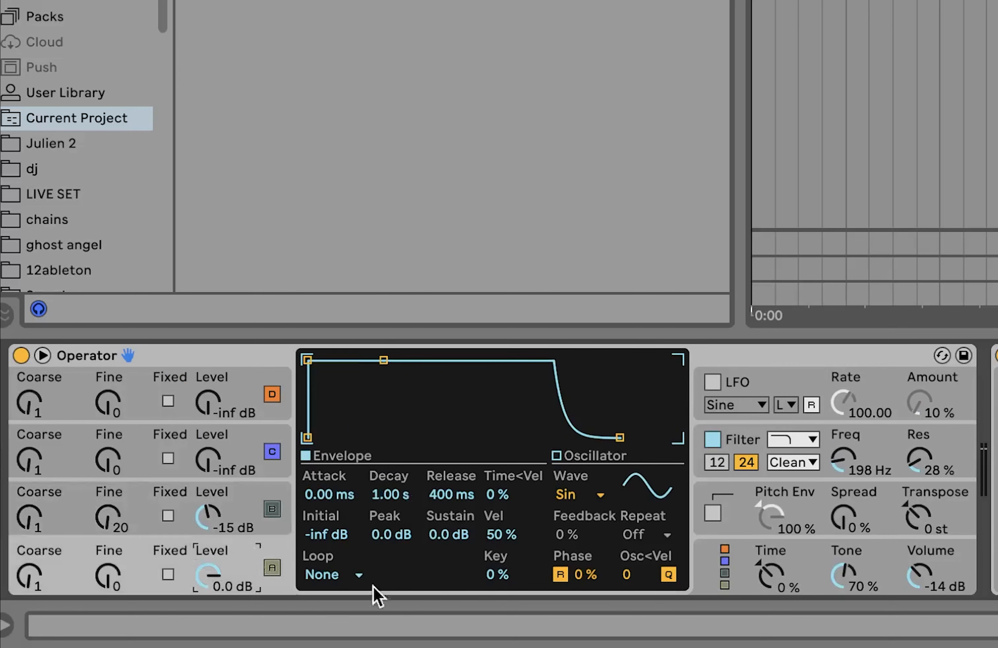
{"action": "left_click", "coordinate": [211, 499]}
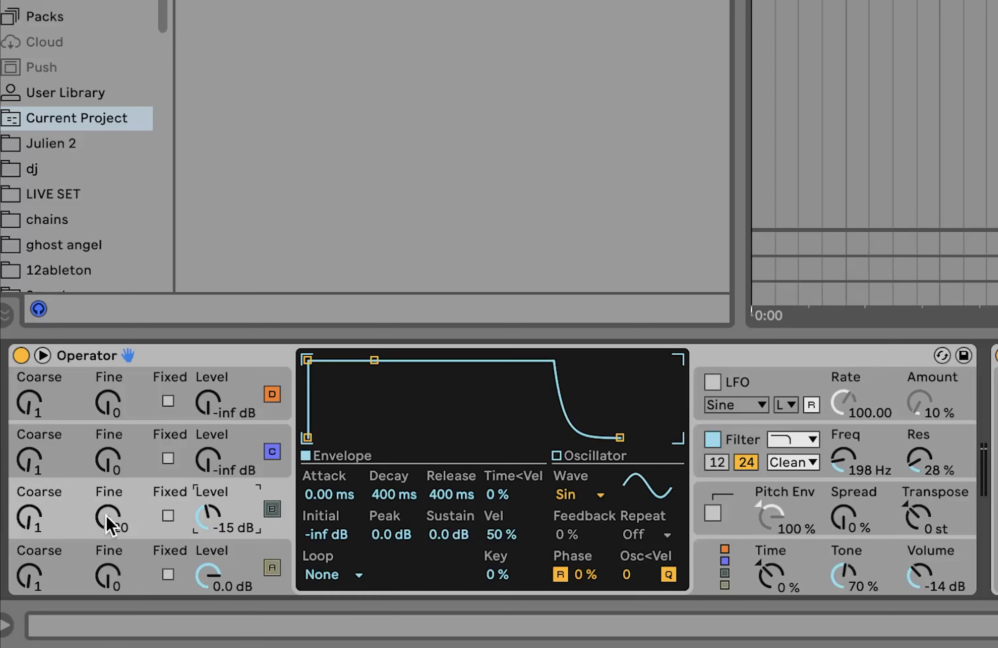
- Bypass and re-enable Operator's filter to compare the bass sound, and review the EQ Eight and sidechain Compressor that follow
{"action": "left_click", "coordinate": [731, 440]}
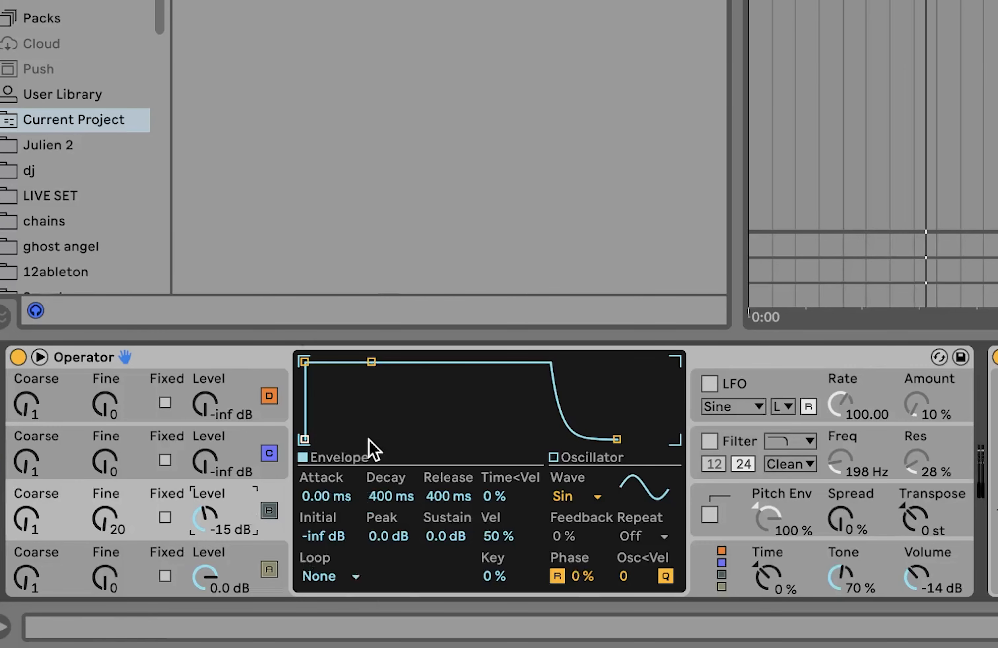
{"action": "left_click", "coordinate": [710, 443]}
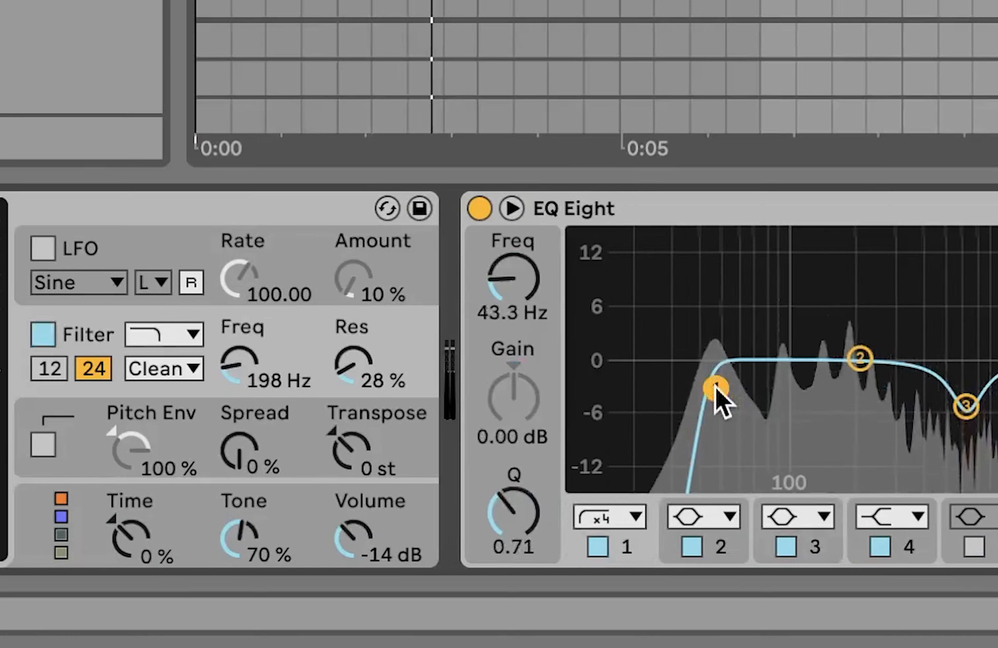
{"action": "scroll", "coordinate": [724, 401], "scroll_direction": "right", "scroll_amount": 5}
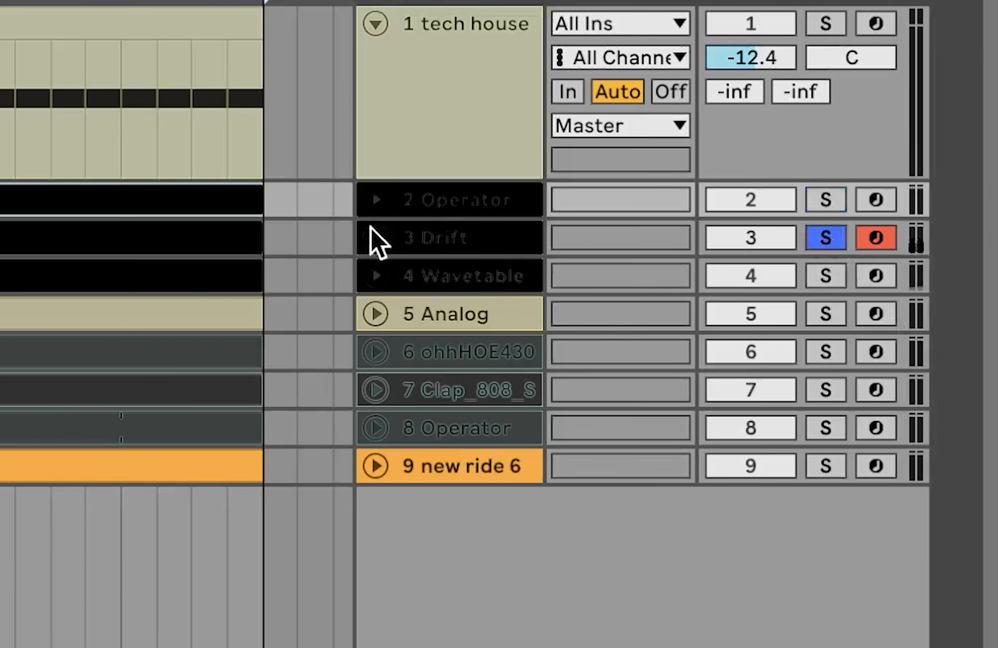
- Unfold the Drift track and open its chord clip in the note editor
{"action": "left_click", "coordinate": [371, 231]}
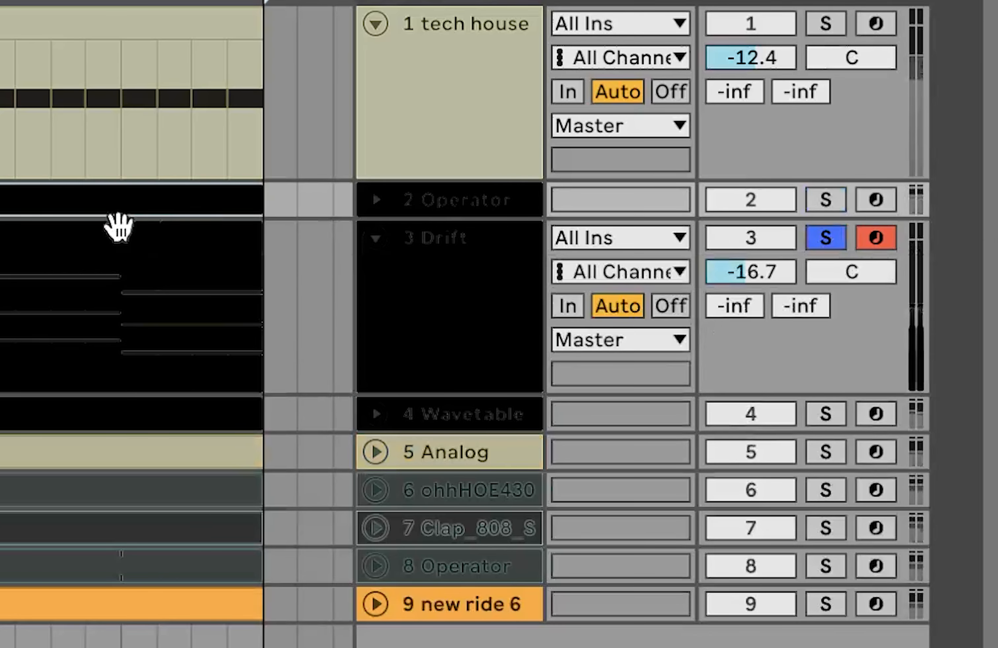
{"action": "left_click", "coordinate": [84, 224]}
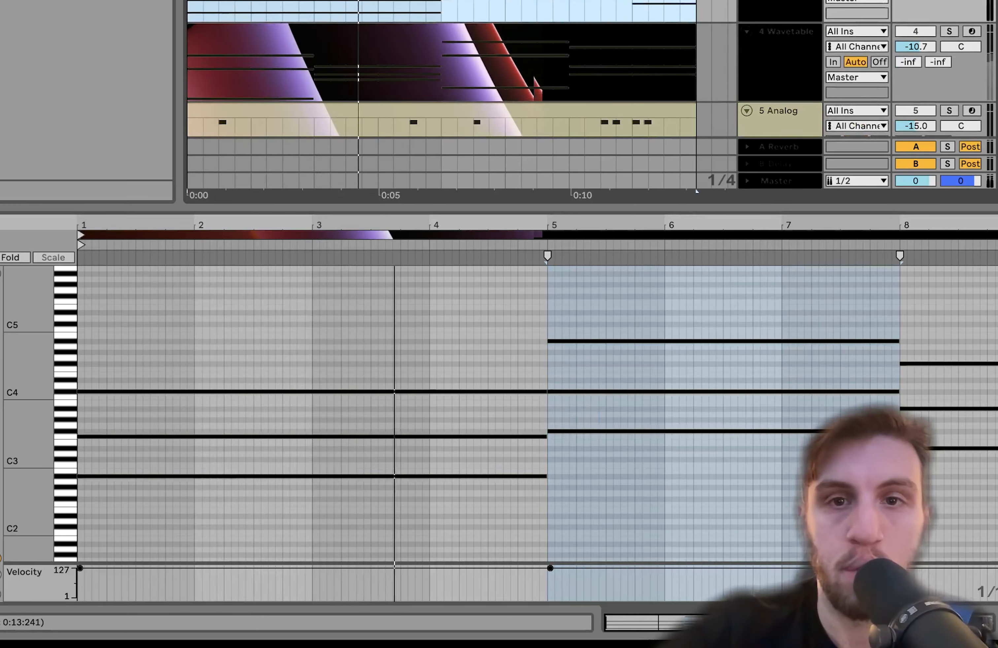
{"action": "mouse_move", "coordinate": [35, 416]}
{"action": "left_mouse_down"}
{"action": "mouse_move", "coordinate": [61, 416]}
{"action": "mouse_move", "coordinate": [39, 415]}
{"action": "left_mouse_up"}
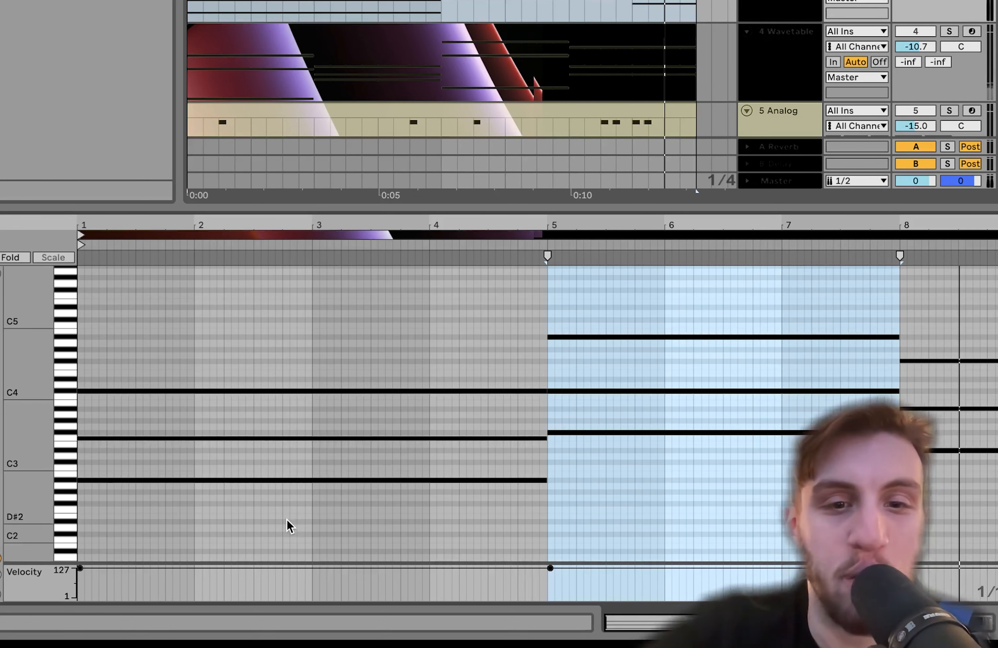
- Select the chords in bars 1 to 4, bars 5 to 7 and bar 8 in turn to examine the progression
{"action": "left_click_drag", "start_coordinate": [287, 519], "coordinate": [287, 283]}
{"action": "left_click_drag", "start_coordinate": [672, 484], "coordinate": [682, 205]}
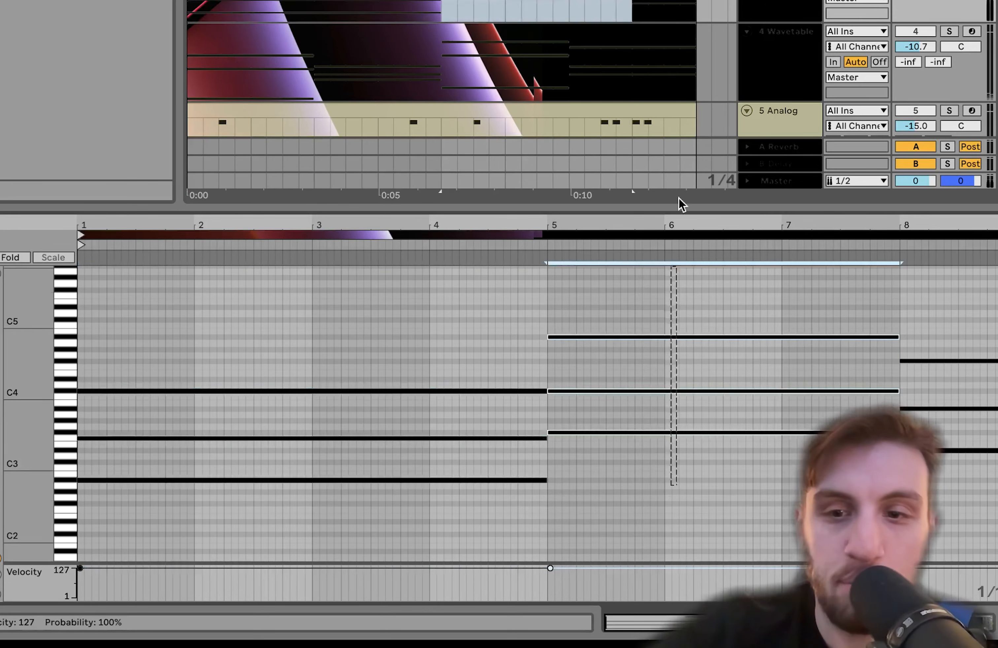
{"action": "left_click_drag", "start_coordinate": [637, 484], "coordinate": [637, 168]}
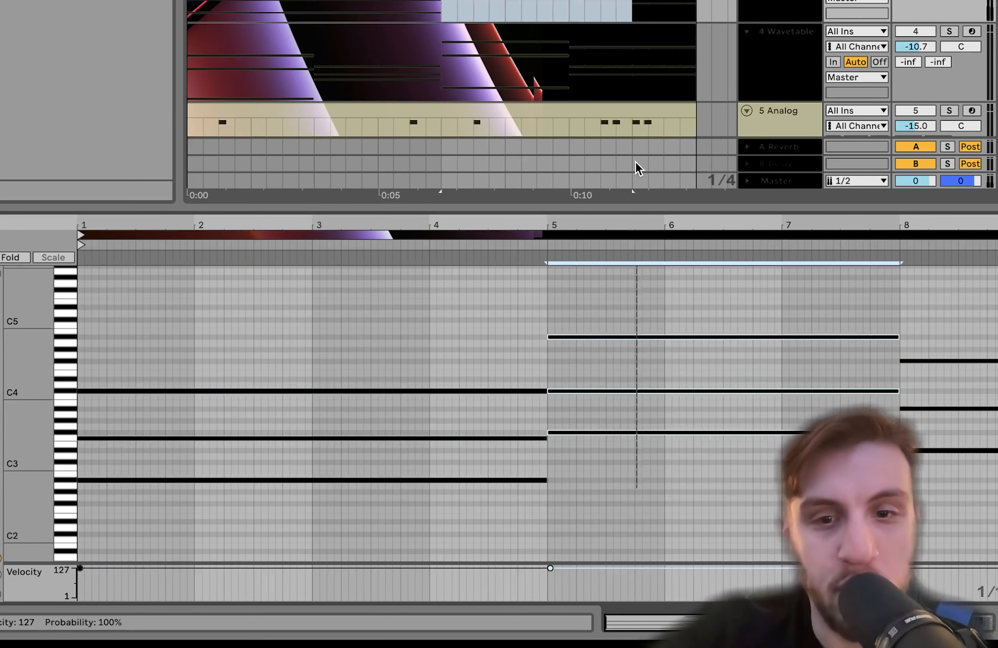
{"action": "left_click_drag", "start_coordinate": [982, 502], "coordinate": [983, 181]}
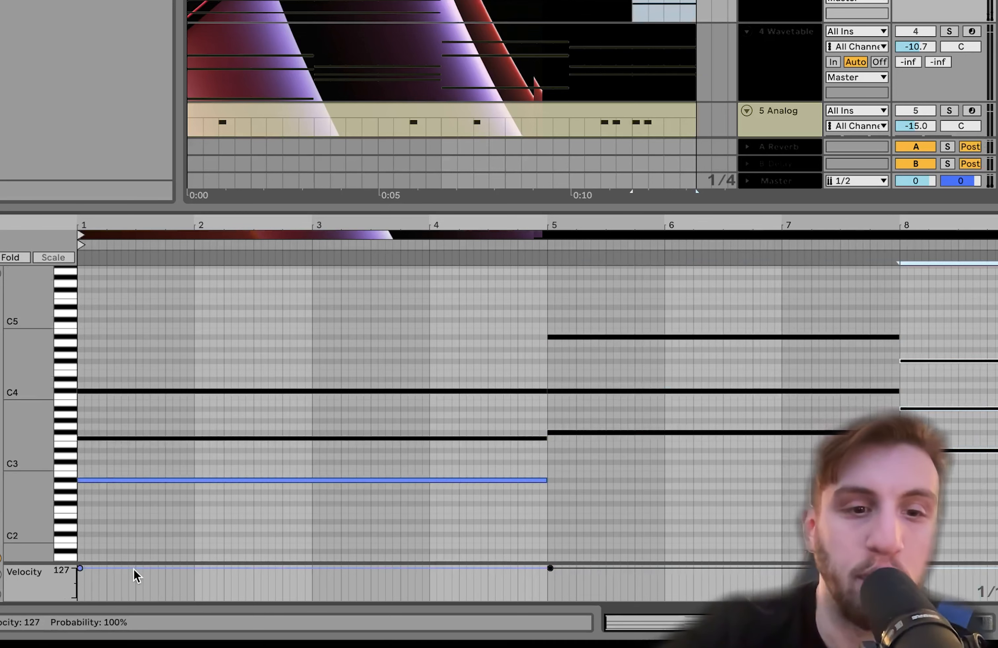
{"action": "left_click_drag", "start_coordinate": [181, 512], "coordinate": [199, 261]}
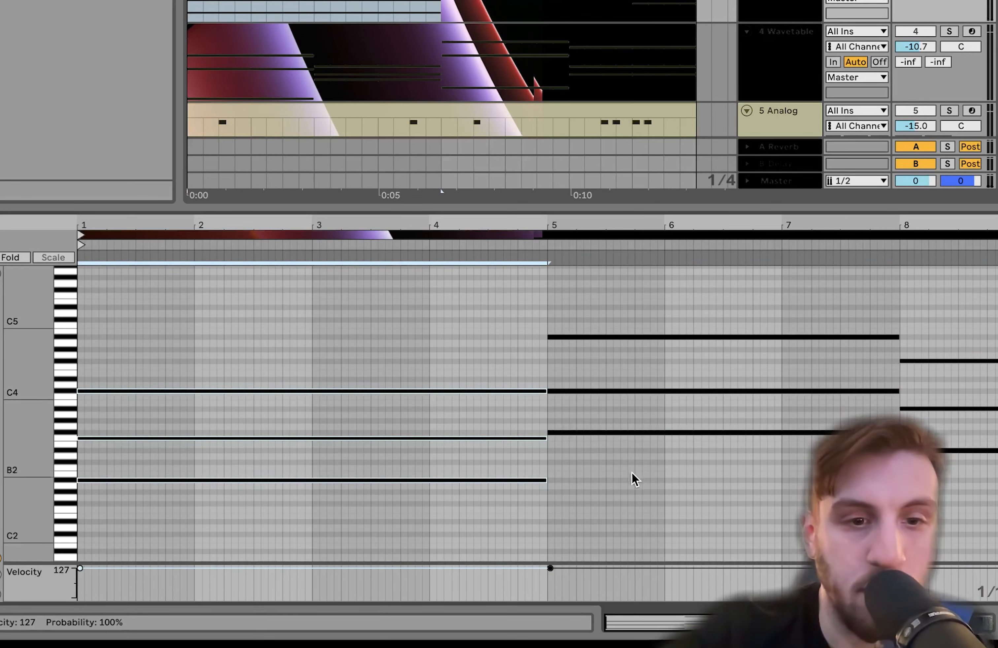
{"action": "left_click_drag", "start_coordinate": [636, 480], "coordinate": [646, 278]}
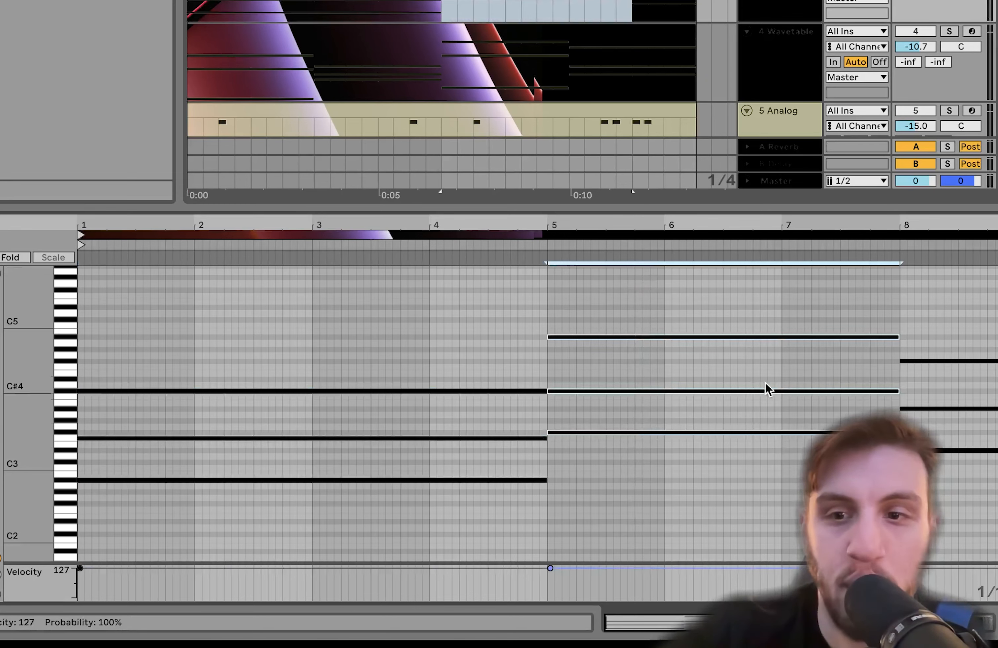
{"action": "left_click_drag", "start_coordinate": [947, 499], "coordinate": [949, 209]}
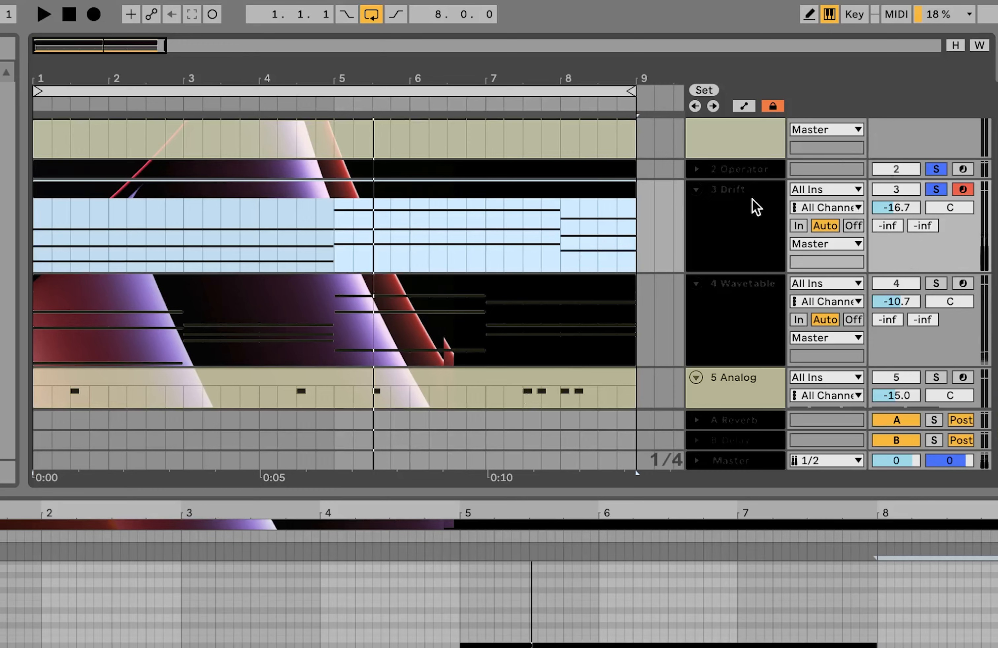
- Show the Drift track's synthesizer settings and start playback to hear its chord sound
{"action": "left_click", "coordinate": [736, 236]}
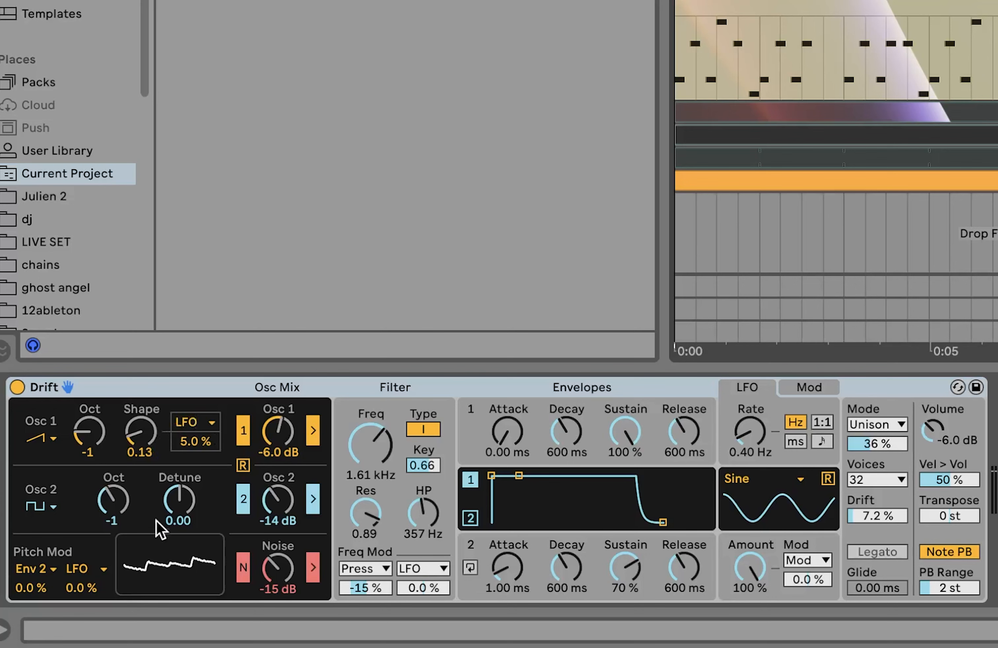
{"action": "key", "text": "space"}
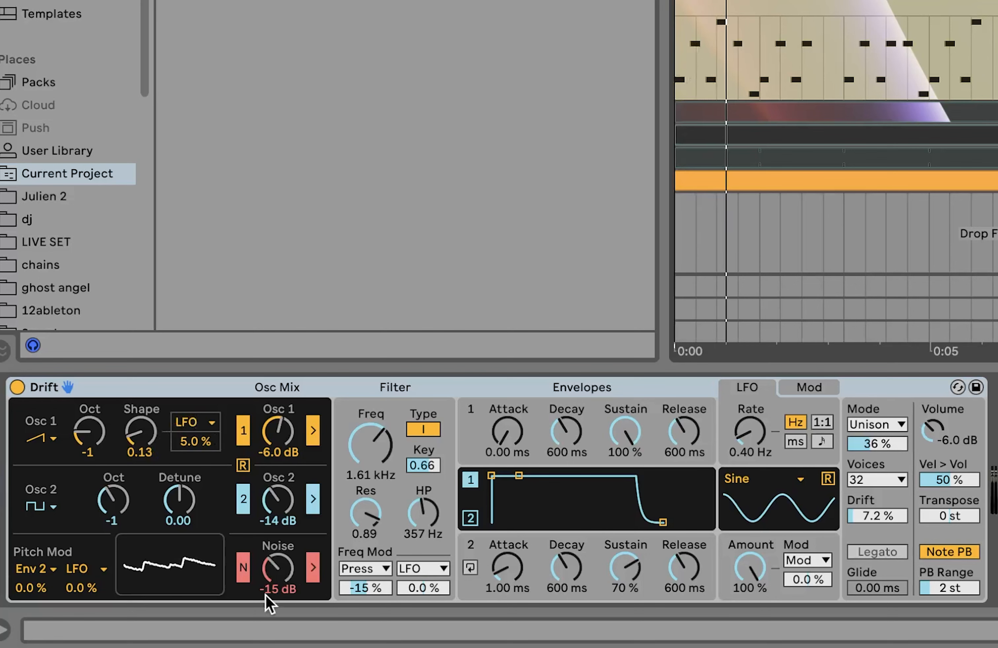
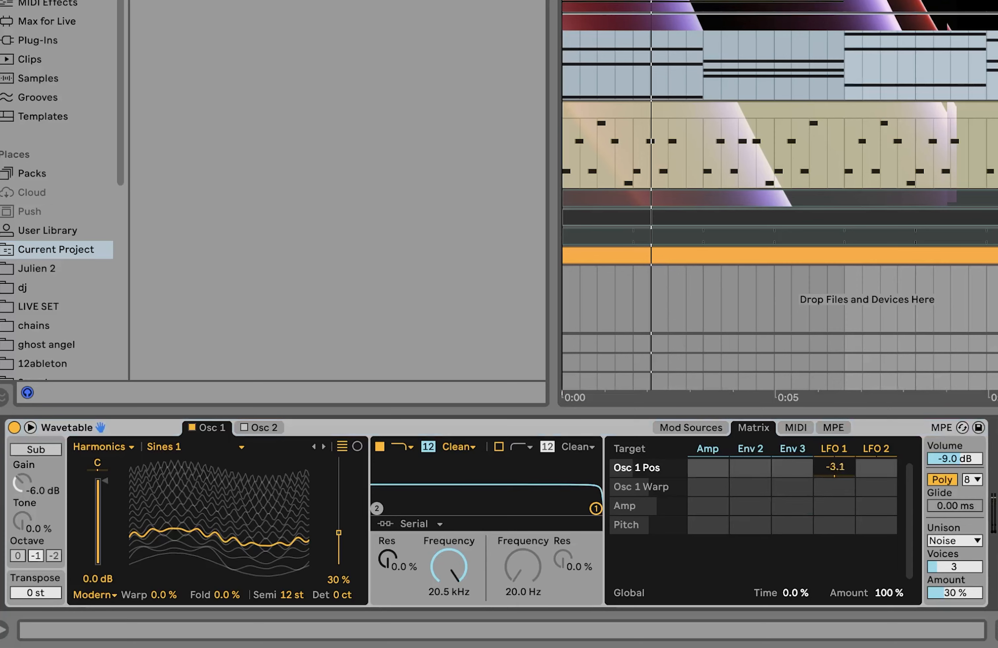
- Play the Wavetable track, review its Auto Filter and Reverb, and solo the Drift track together with it
{"action": "key", "text": "space"}
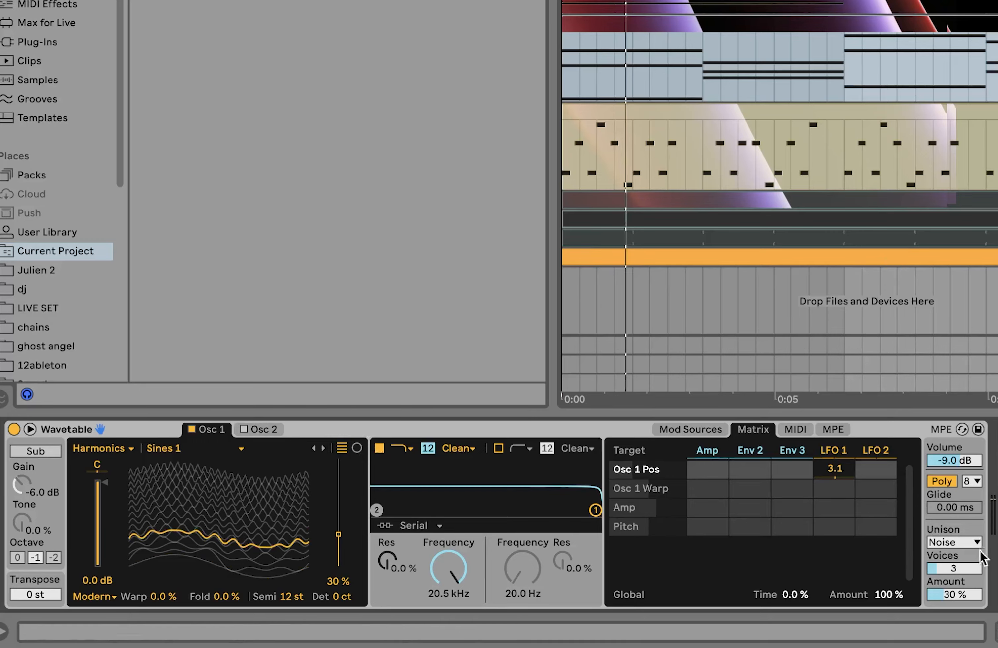
{"action": "scroll", "coordinate": [566, 571], "scroll_direction": "right", "scroll_amount": 15}
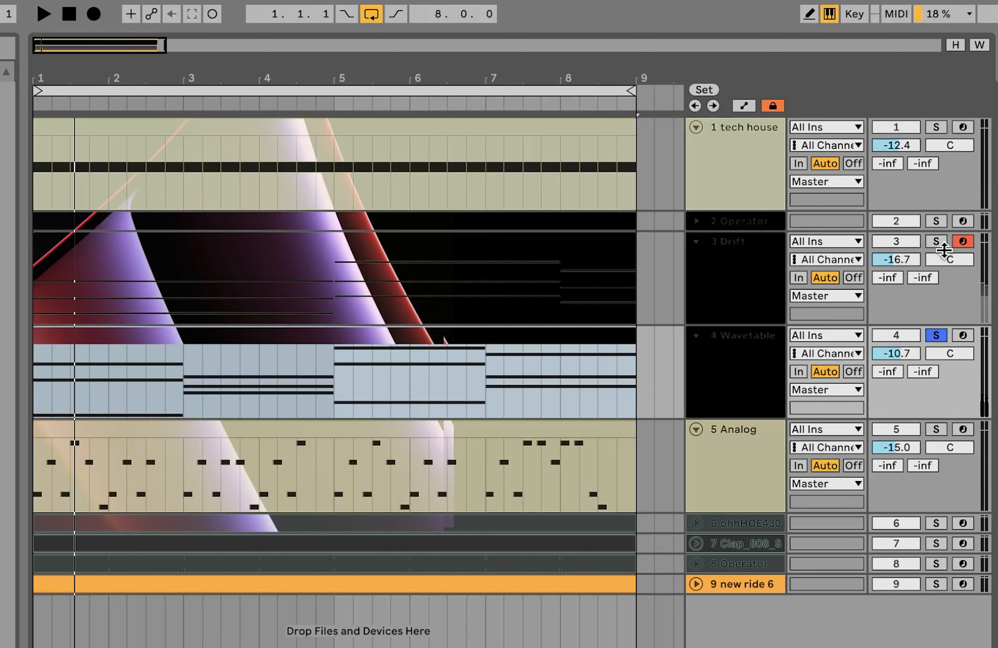
{"action": "left_click", "coordinate": [936, 242]}
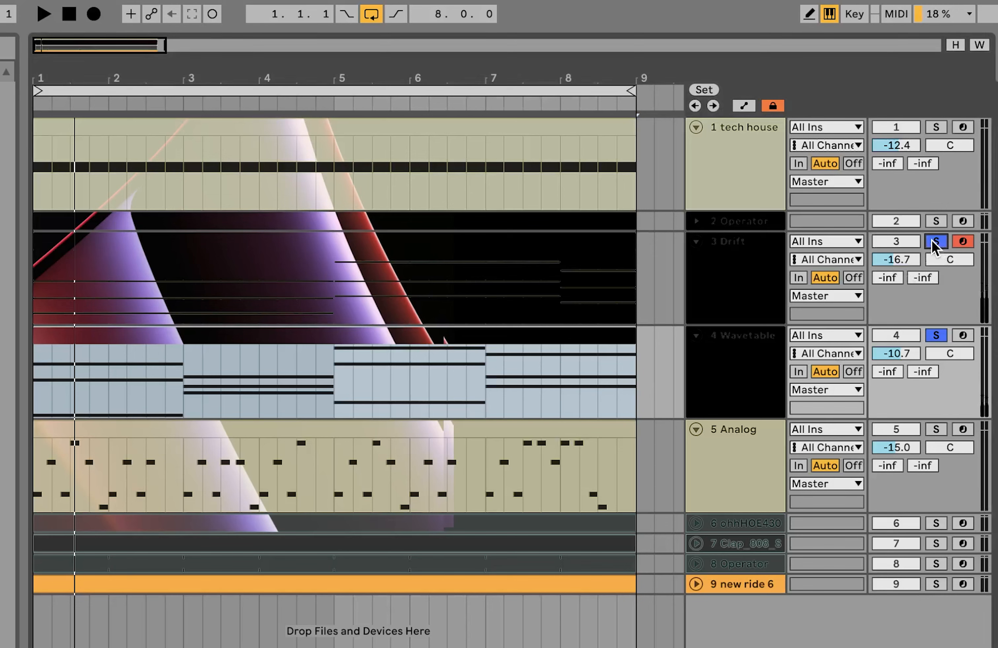
{"action": "left_click", "coordinate": [749, 352]}
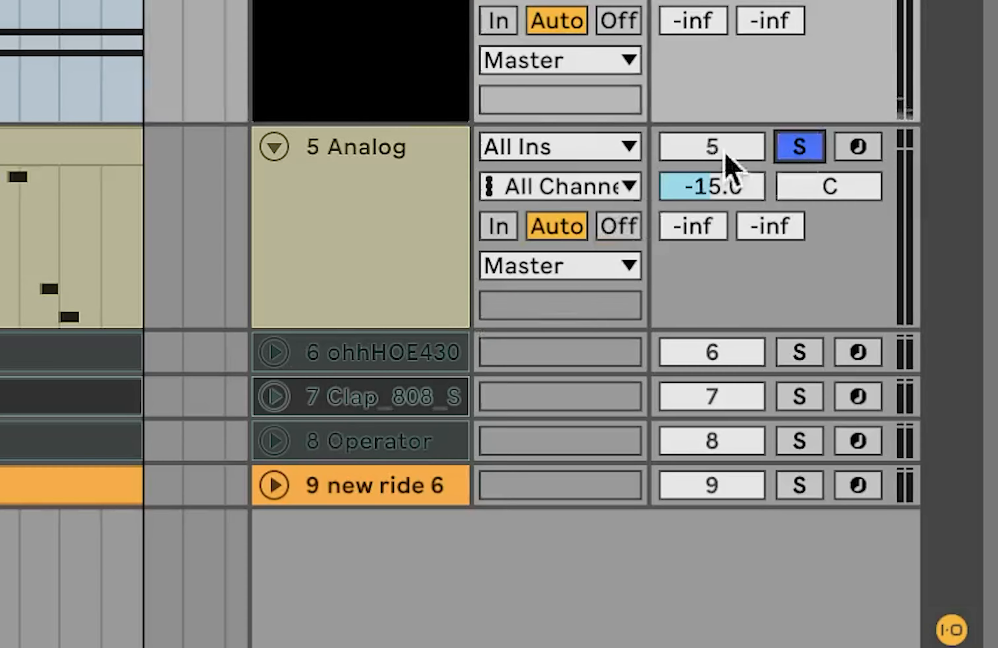
- Open the Analog clip in the note editor and select its D#3, F3, A#3 and C#4 notes row by row
{"action": "left_click", "coordinate": [359, 186]}
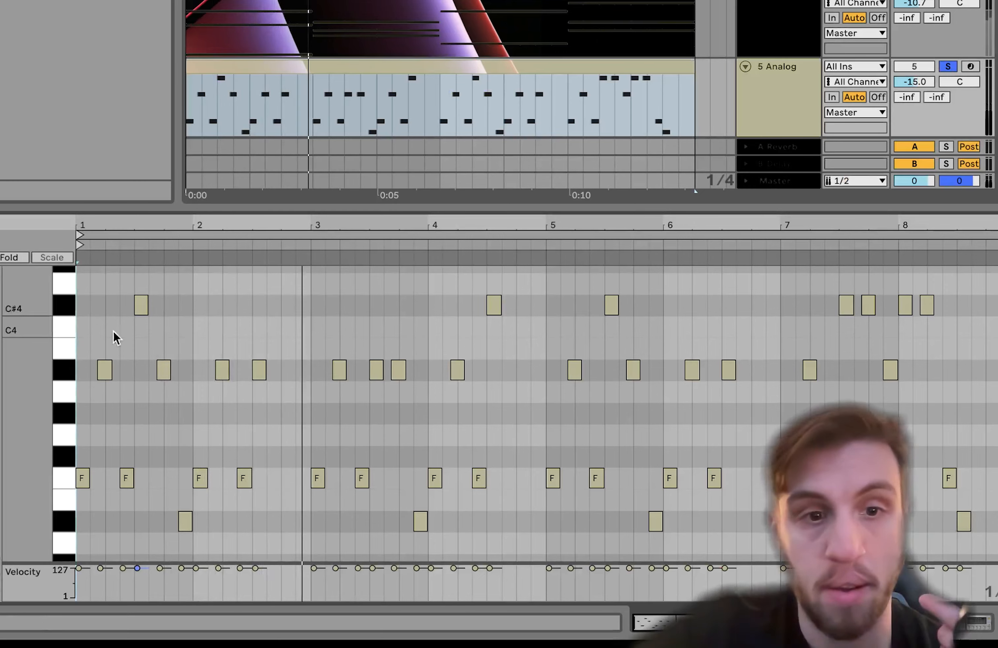
{"action": "left_click_drag", "start_coordinate": [32, 409], "coordinate": [32, 406]}
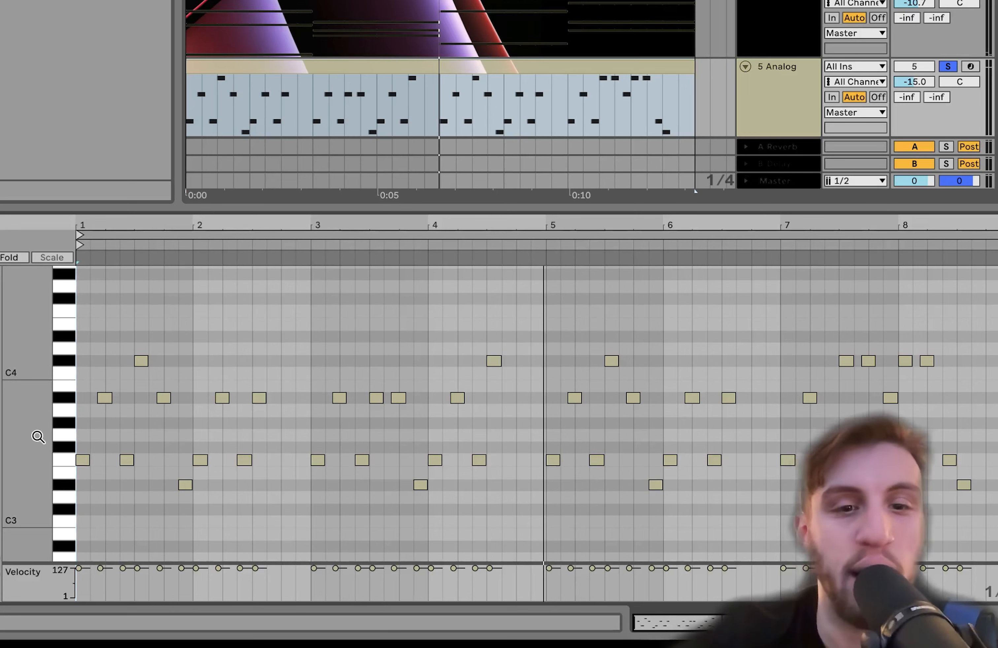
{"action": "left_click", "coordinate": [61, 482]}
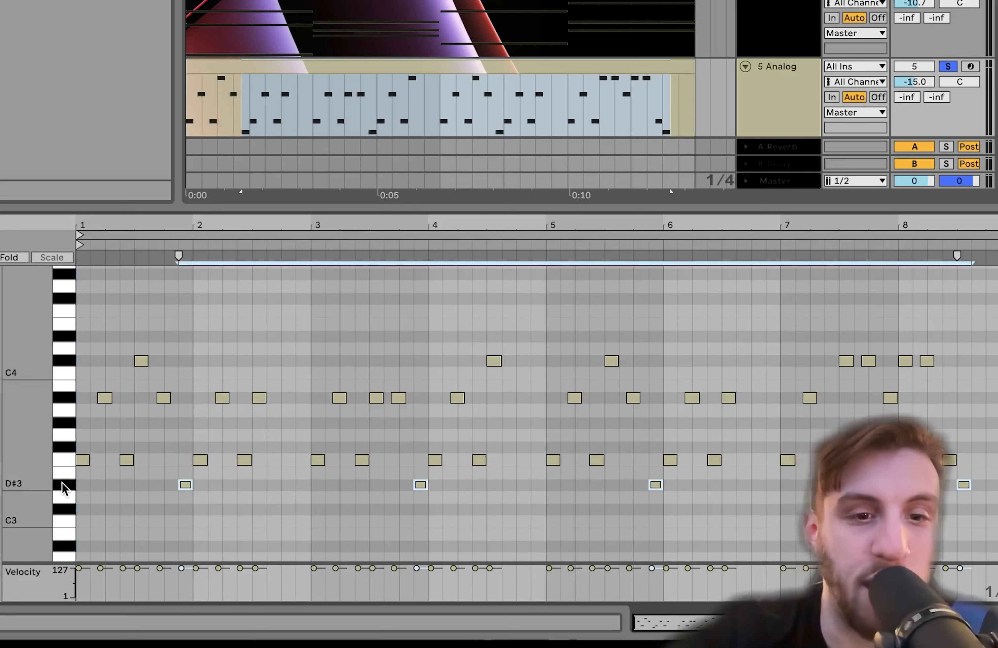
{"action": "left_click", "coordinate": [65, 459]}
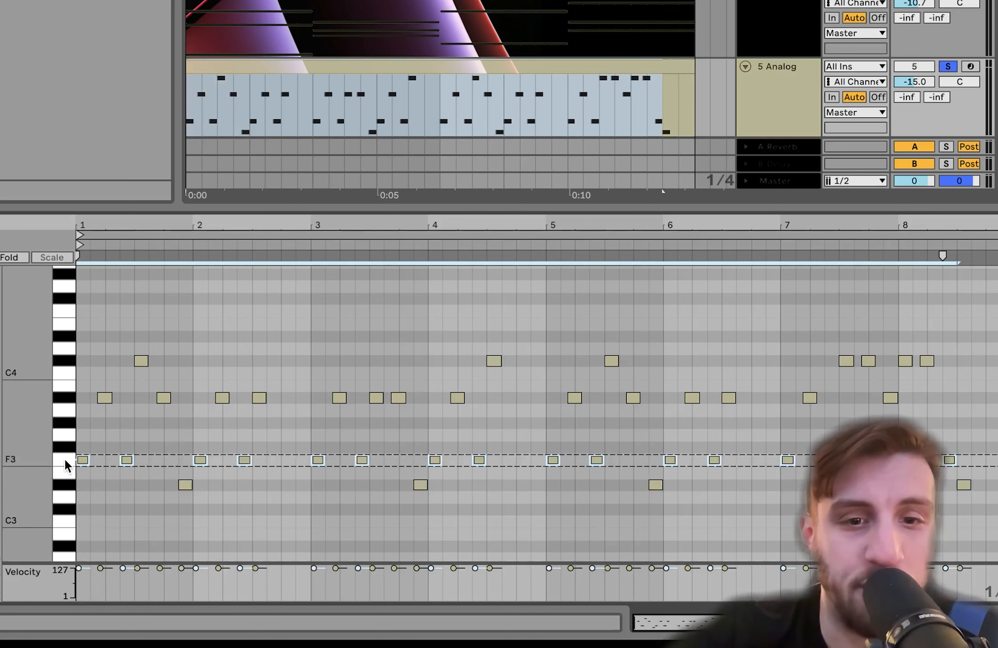
{"action": "left_click", "coordinate": [64, 397]}
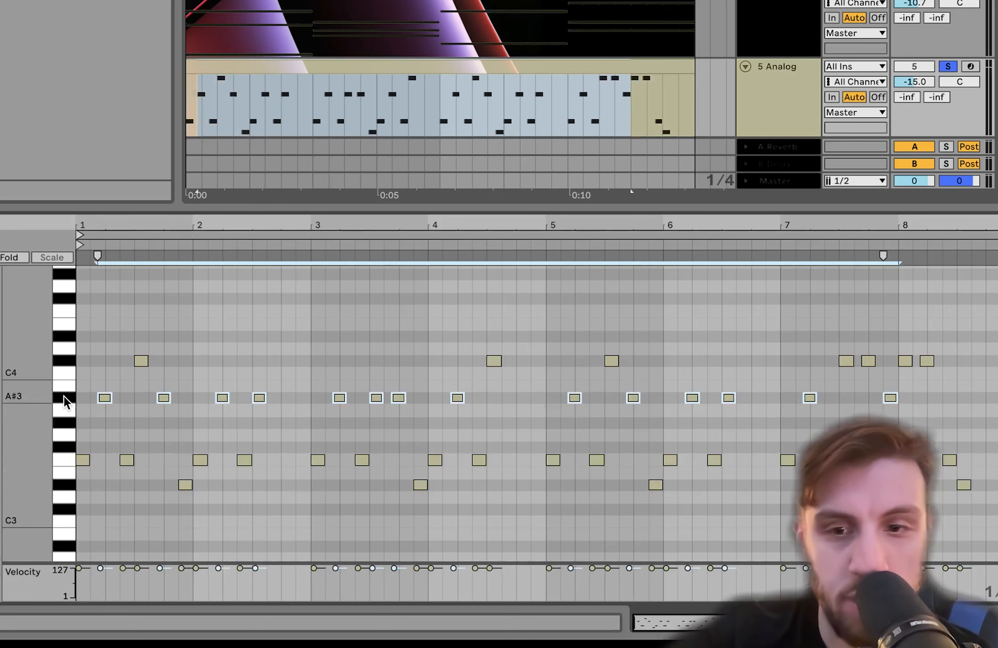
{"action": "left_click", "coordinate": [64, 361]}
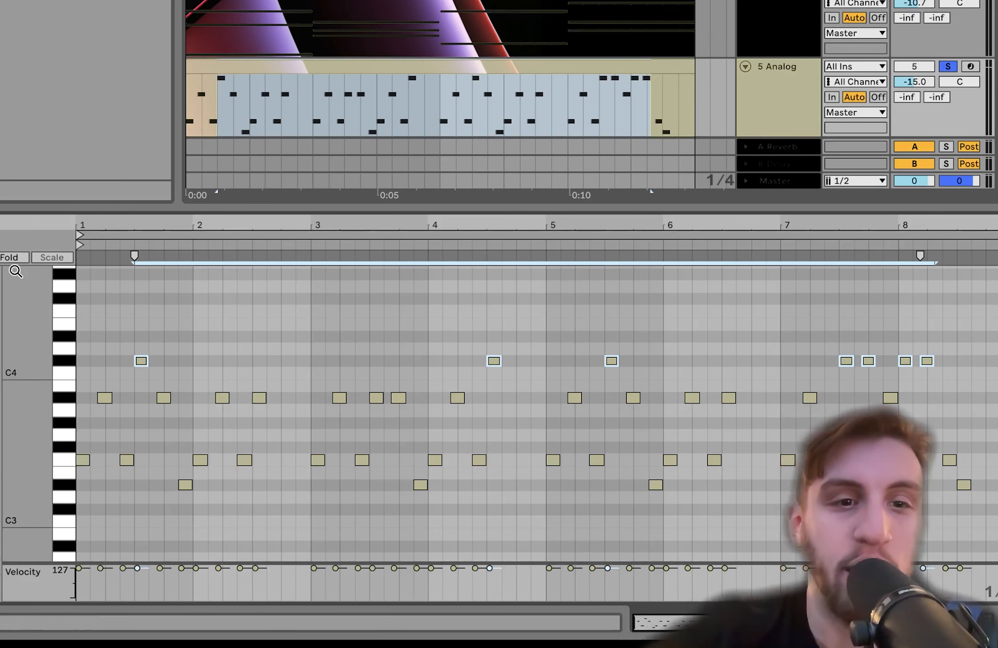
- Select the Analog clip's F3, A#3 and C#4 note rows in ascending order, then A#3 and F3 again to follow the pattern
{"action": "left_click", "coordinate": [70, 459]}
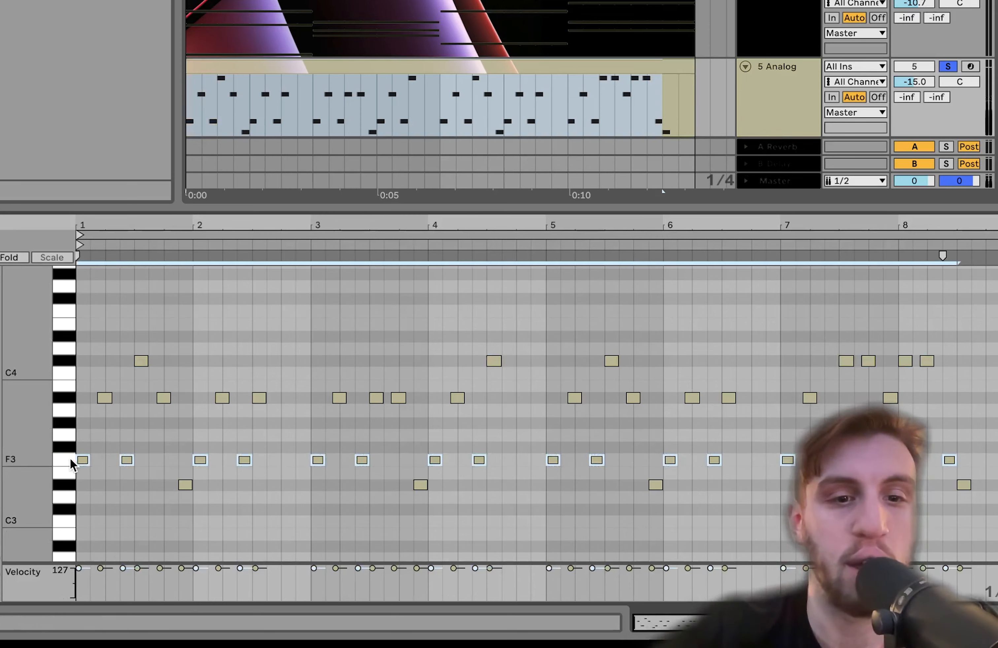
{"action": "left_click", "coordinate": [68, 398]}
{"action": "left_click", "coordinate": [67, 362]}
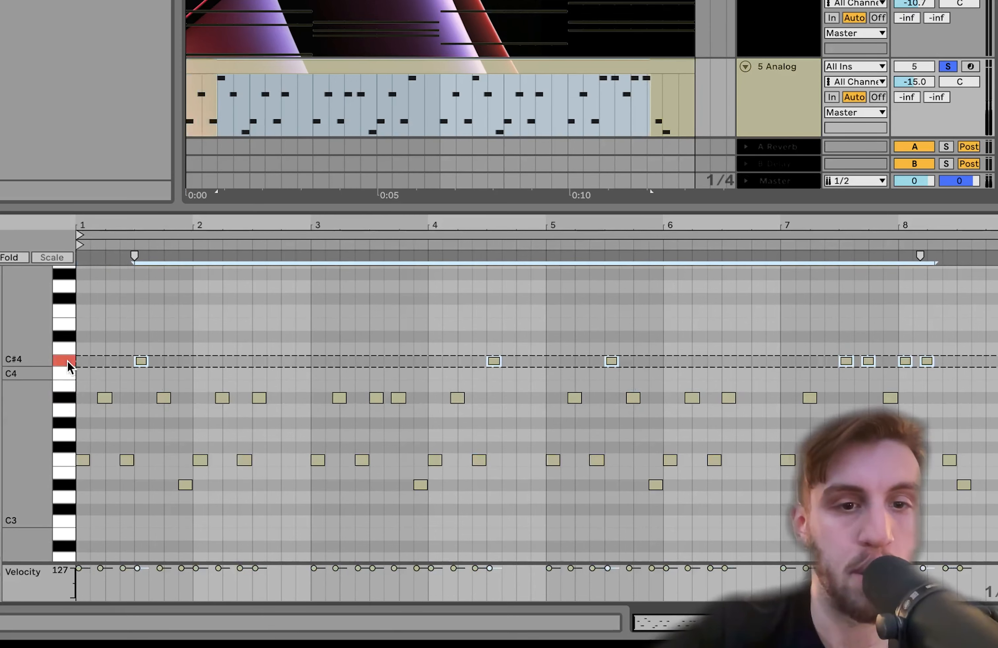
{"action": "left_click", "coordinate": [65, 398]}
{"action": "left_click", "coordinate": [62, 458]}
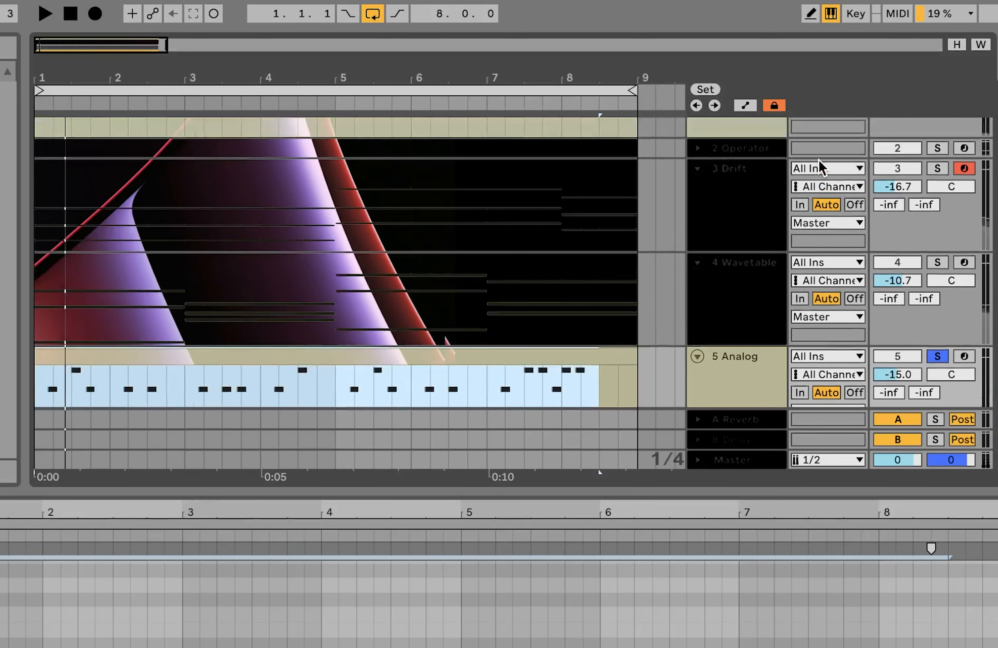
- Solo the Operator bass and Analog tracks together and show the Analog track's devices
{"action": "left_click", "coordinate": [939, 148]}
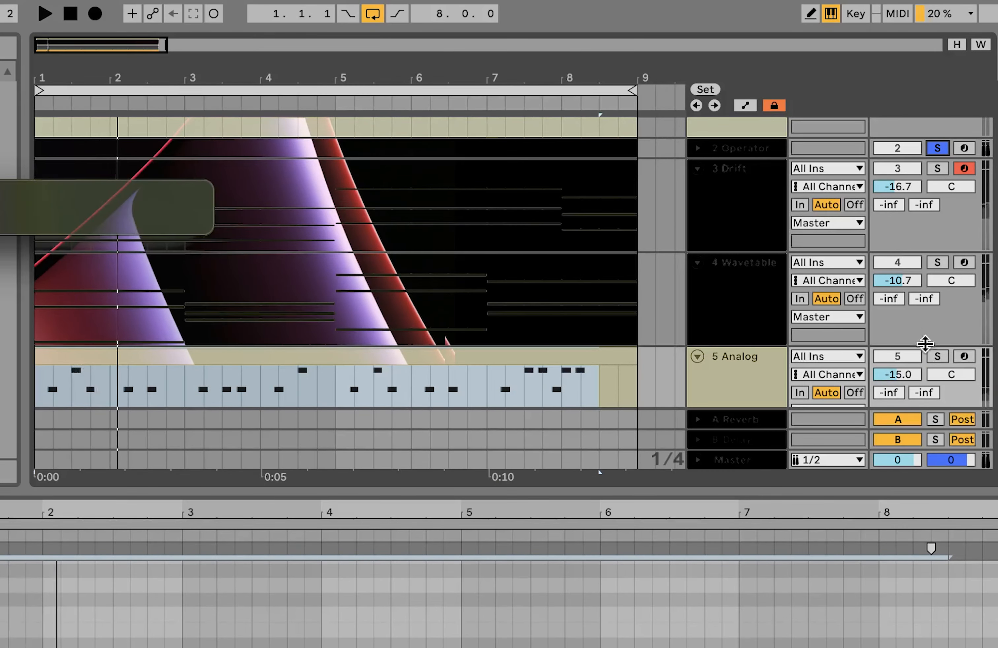
{"action": "left_click", "coordinate": [938, 356]}
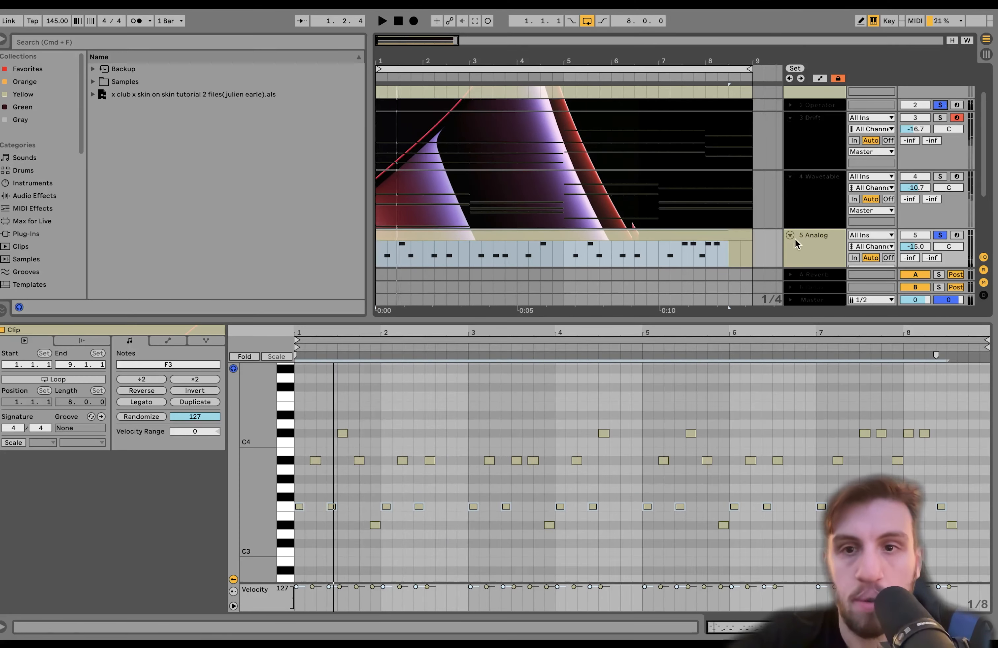
{"action": "left_click", "coordinate": [818, 246]}
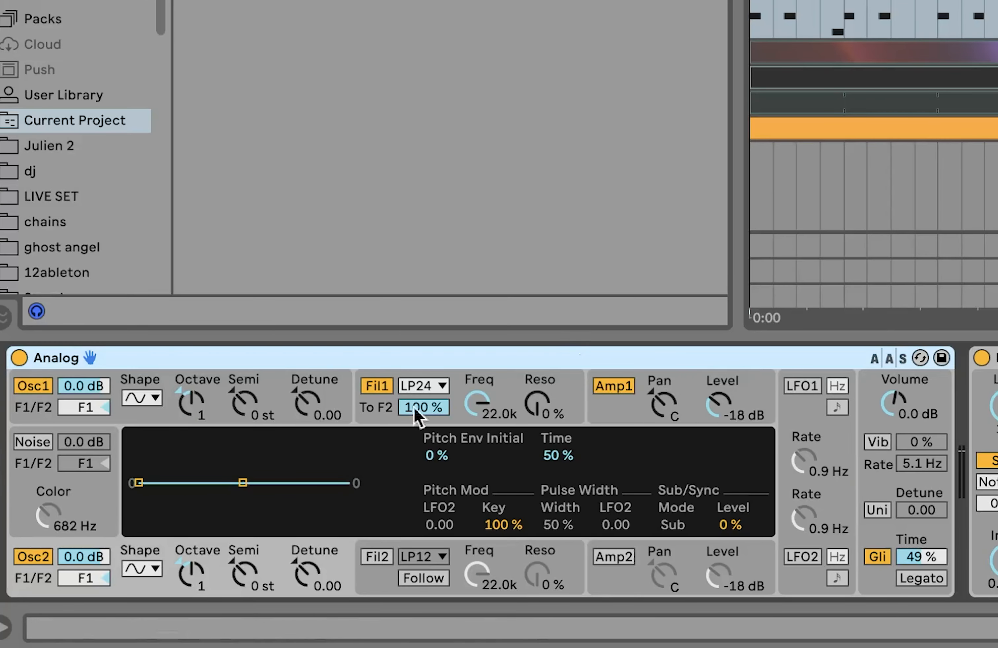
- Switch back and forth between Analog's Osc1 and Osc2 settings to compare their pitch envelopes and octave values
{"action": "left_click", "coordinate": [229, 394]}
{"action": "left_click", "coordinate": [177, 553]}
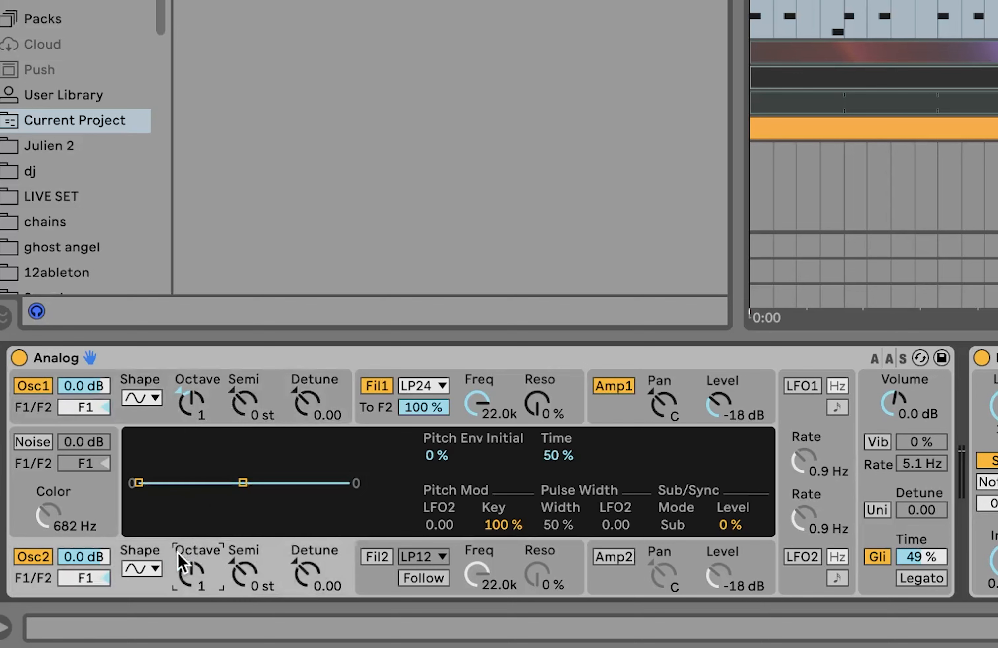
{"action": "left_click", "coordinate": [227, 384]}
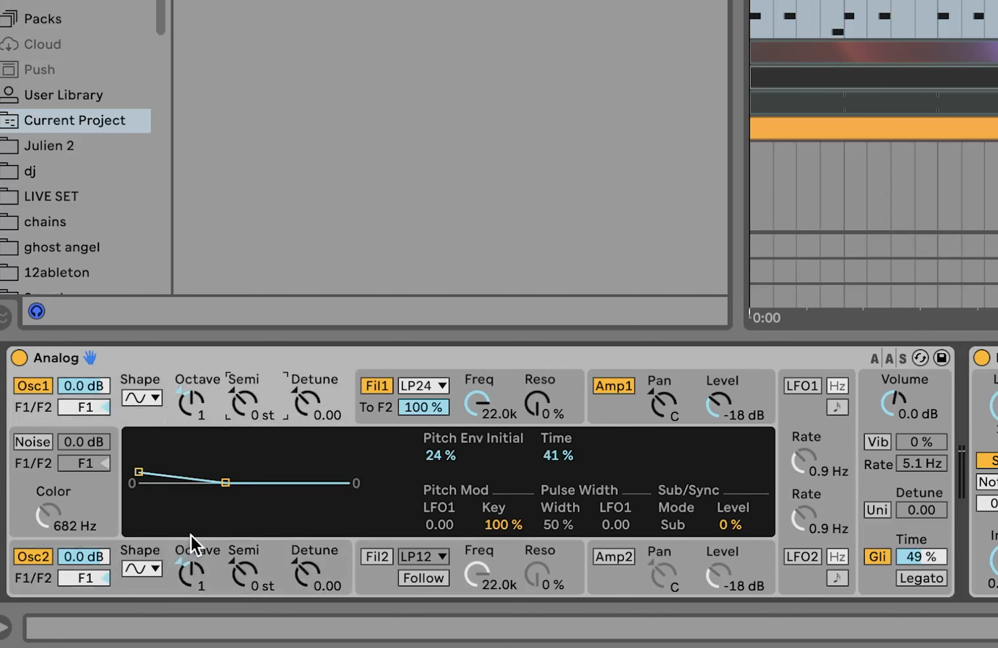
{"action": "left_click", "coordinate": [191, 560]}
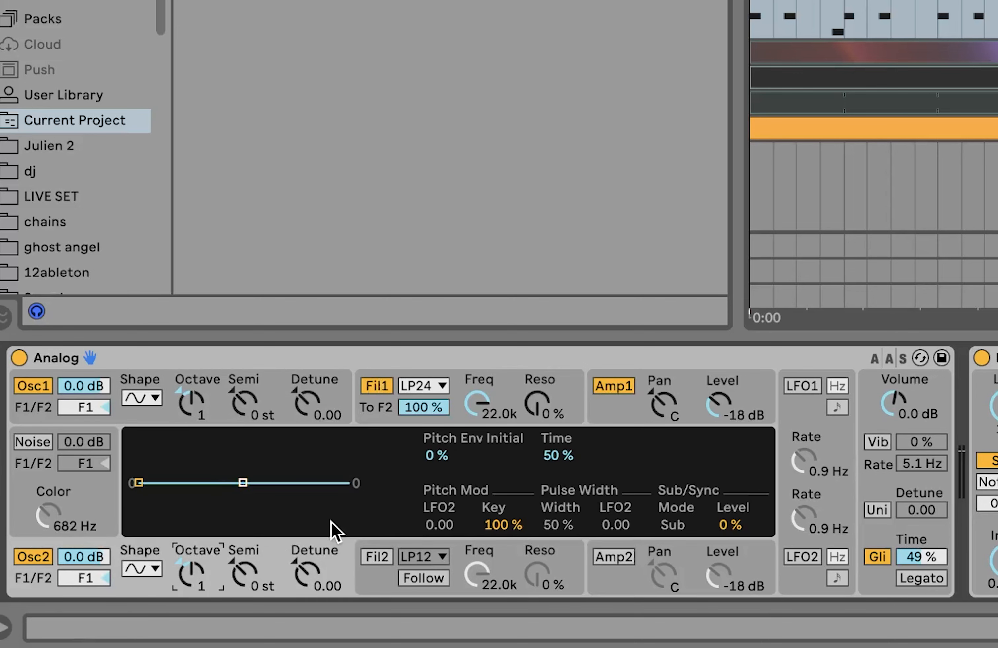
{"action": "left_click", "coordinate": [216, 398]}
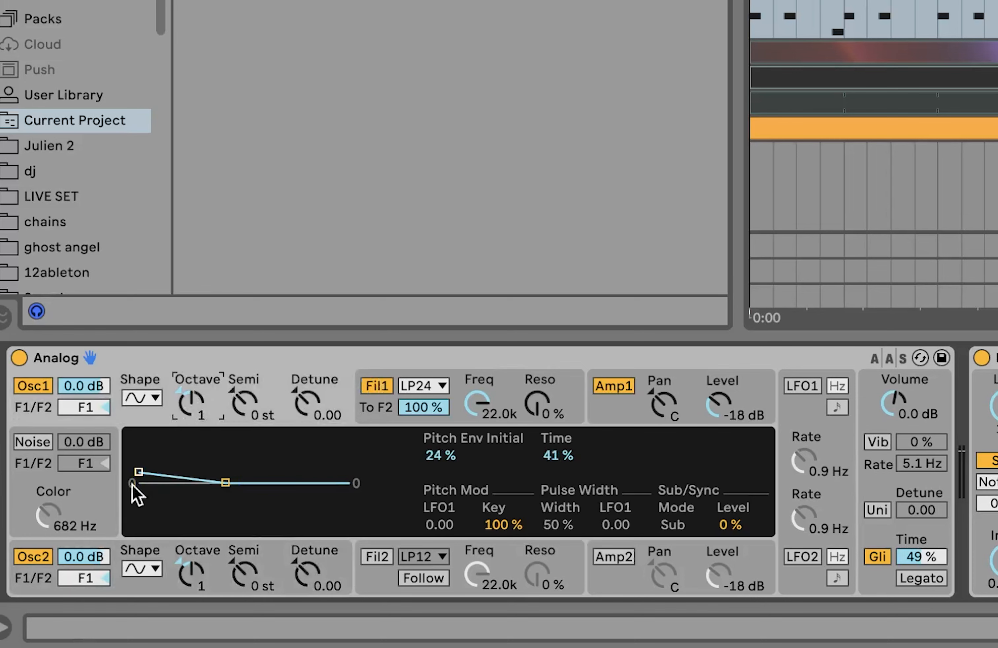
- Review Analog's glide time and the Echo and Amp effects that follow it
{"action": "left_click", "coordinate": [968, 1]}
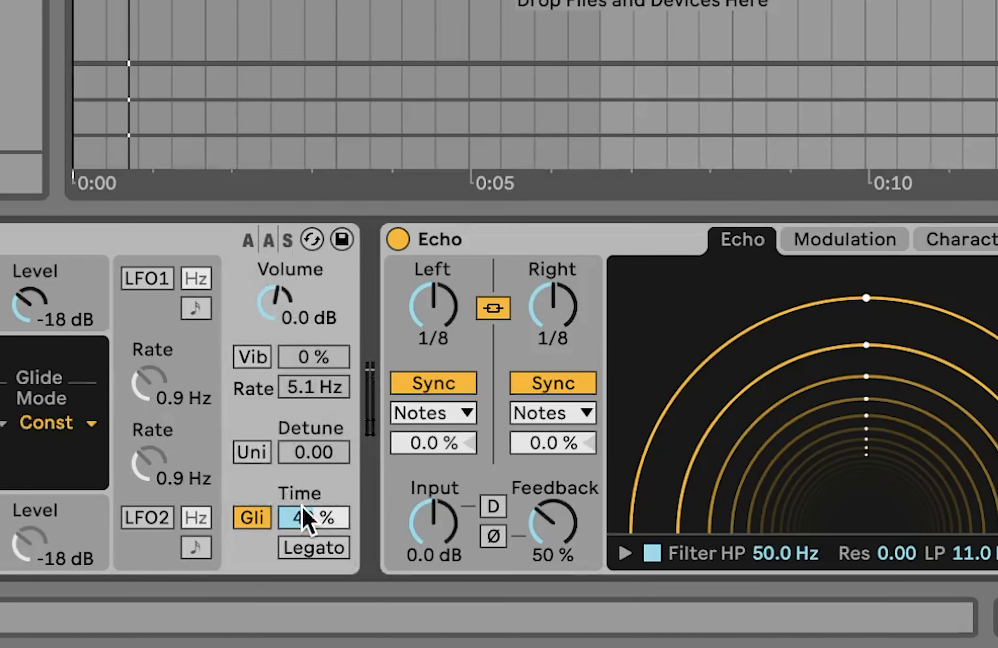
{"action": "scroll", "coordinate": [310, 510], "scroll_direction": "right", "scroll_amount": 5}
{"action": "scroll", "coordinate": [303, 509], "scroll_direction": "right", "scroll_amount": 5}
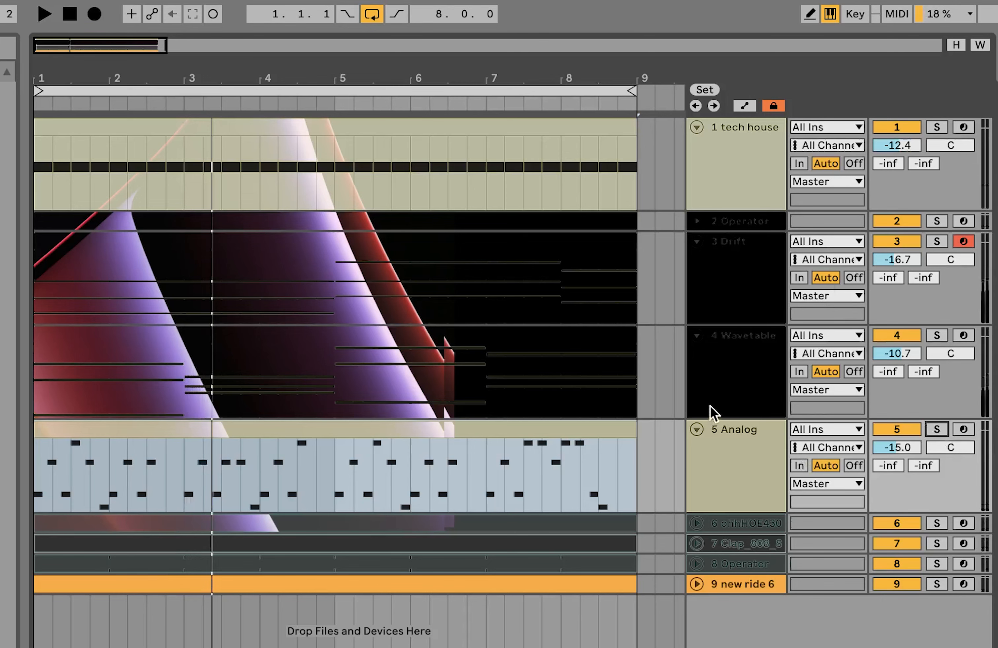
- Select the Wavetable and Analog tracks in turn, then select percussion tracks 6 to 9 together and solo them for listening
{"action": "left_click", "coordinate": [715, 400]}
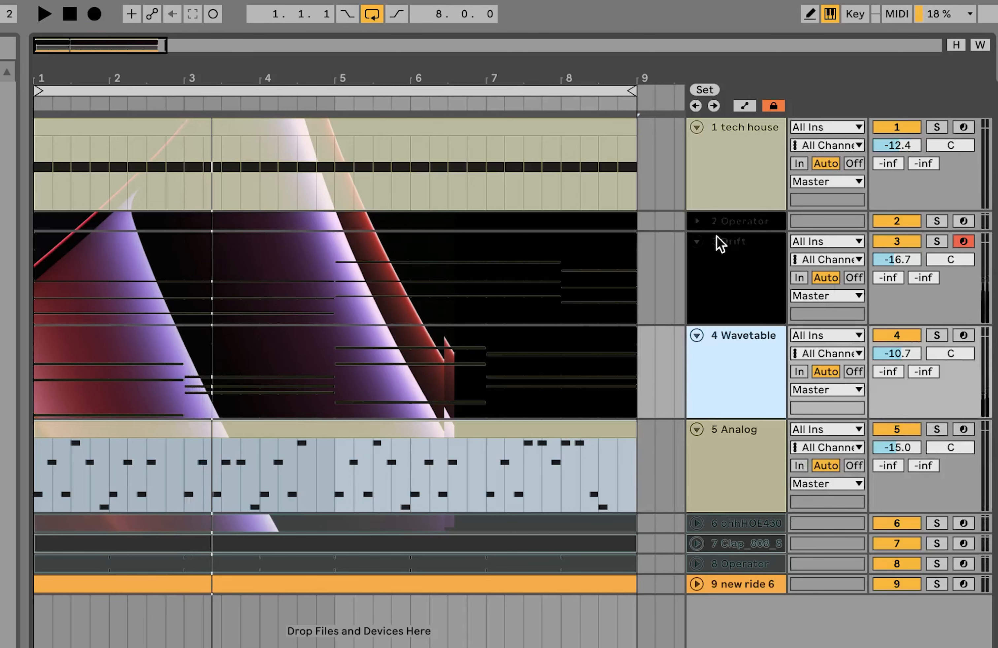
{"action": "left_click", "coordinate": [722, 443]}
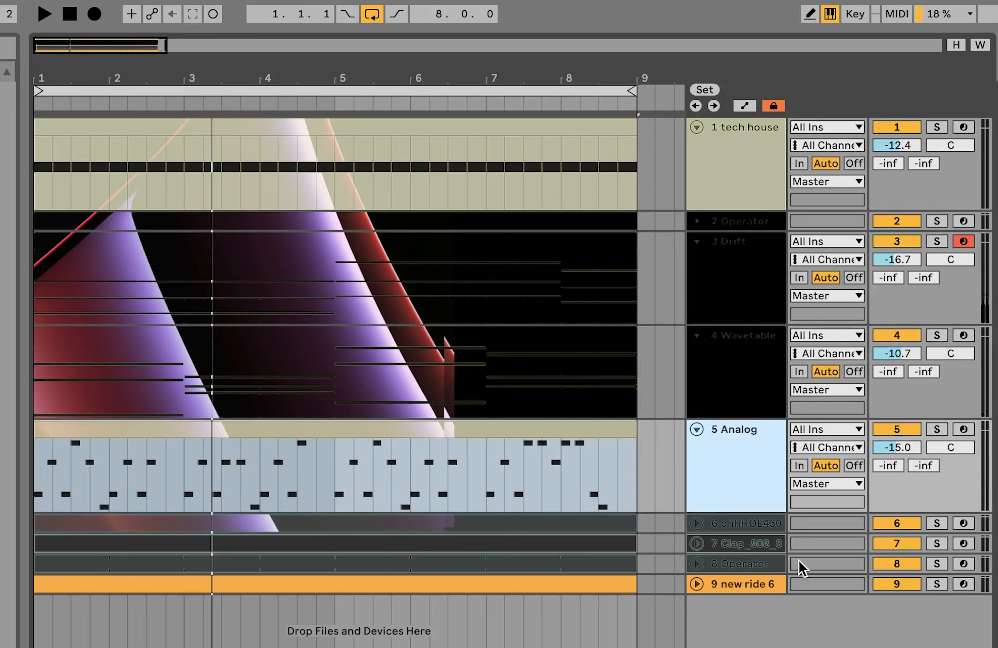
{"action": "left_click", "coordinate": [739, 535]}
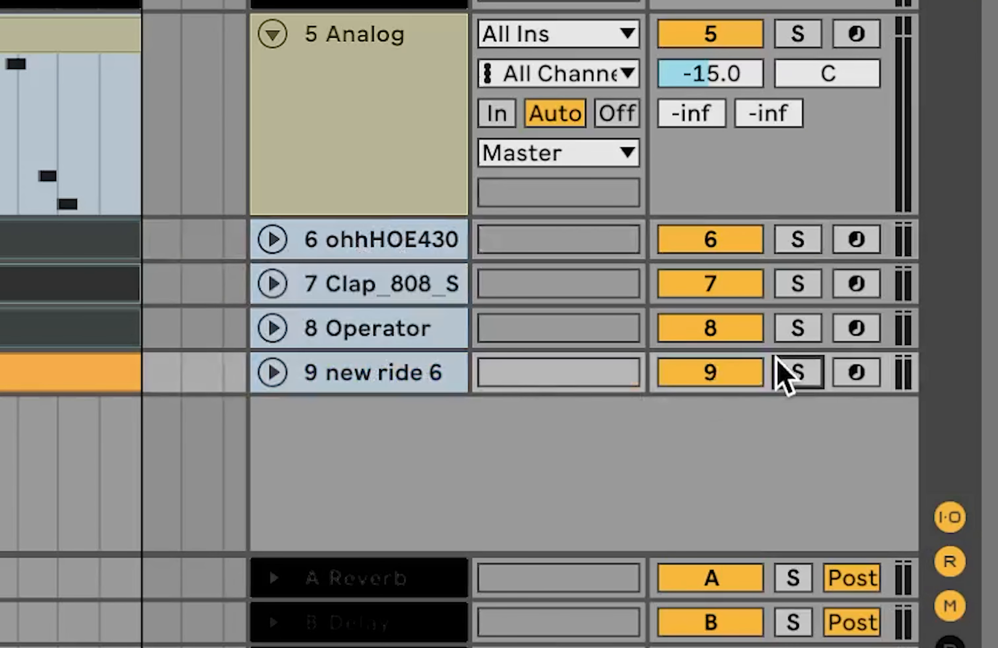
{"action": "left_click", "coordinate": [779, 363]}
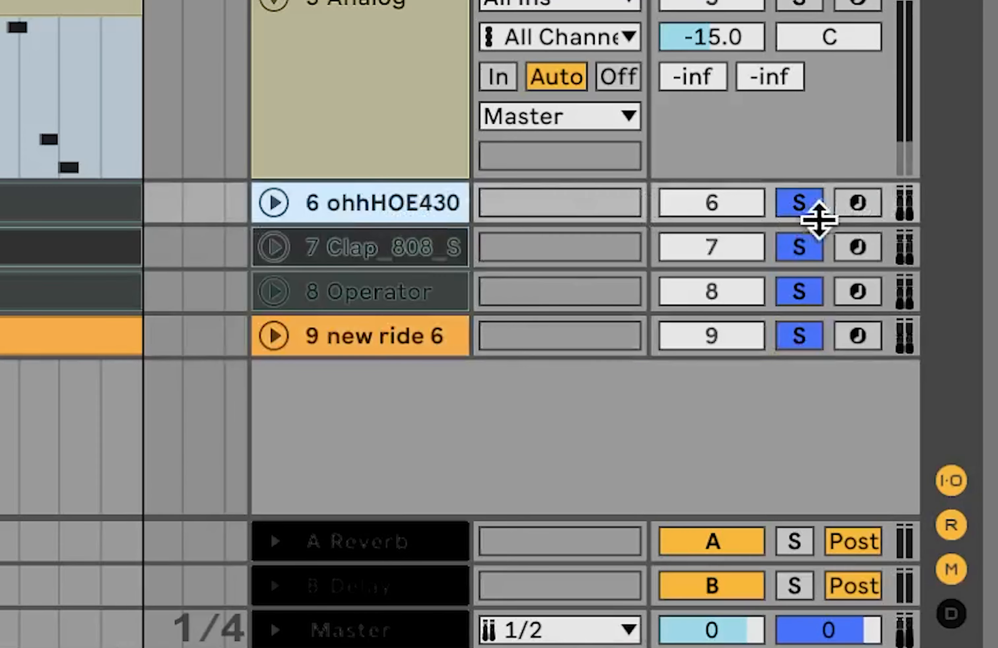
{"action": "left_click", "coordinate": [811, 208]}
{"action": "left_click", "coordinate": [334, 206]}
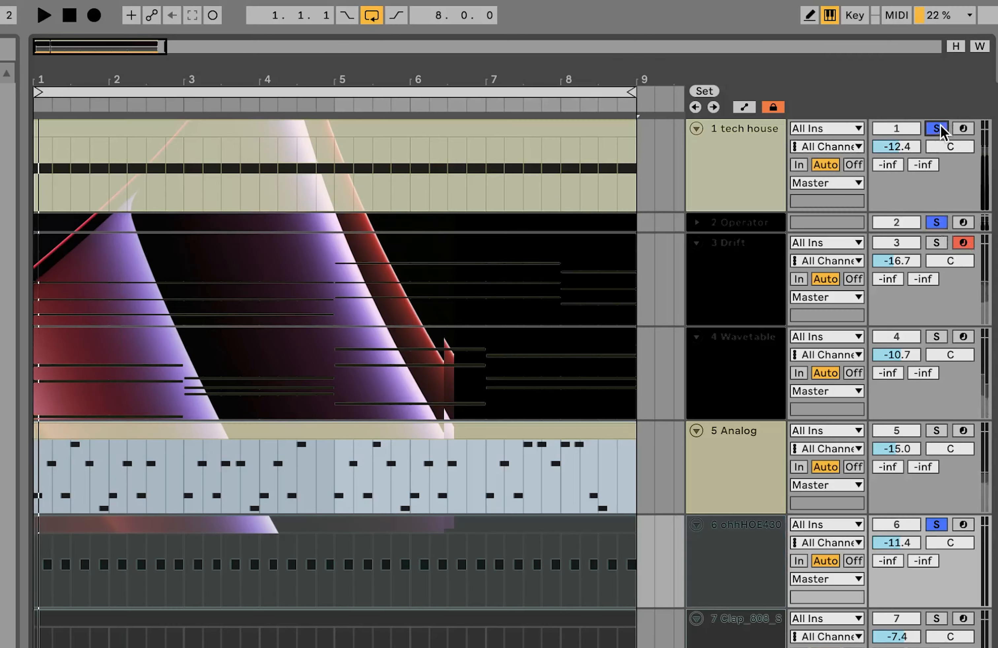
- Solo the Clap_808 track and the Operator percussion track in turn, selecting each to show its devices
{"action": "scroll", "coordinate": [886, 482], "scroll_direction": "down", "scroll_amount": 5}
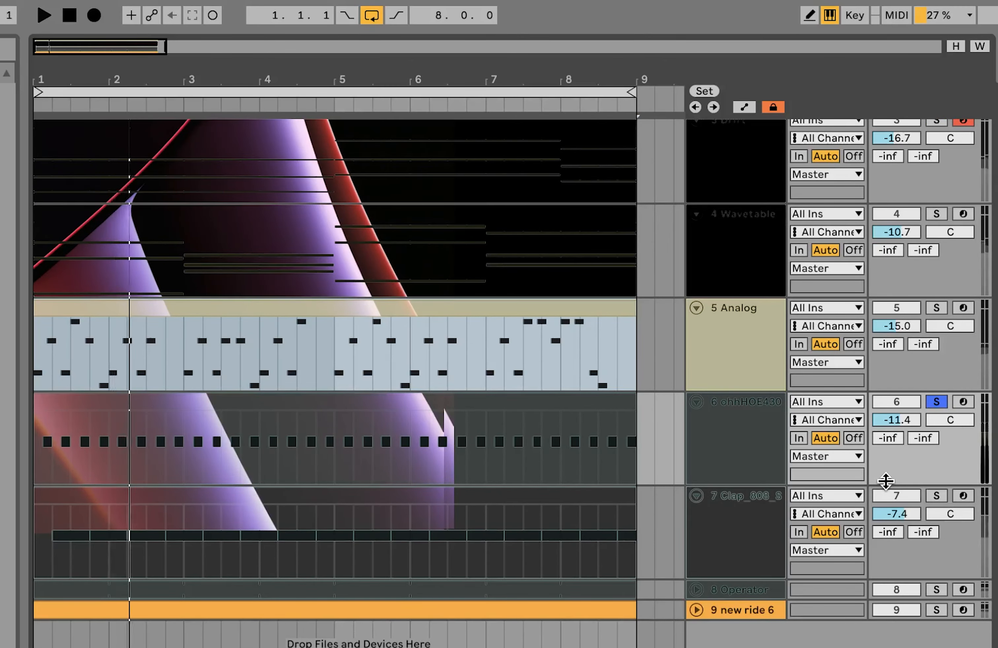
{"action": "left_click", "coordinate": [937, 496]}
{"action": "left_click", "coordinate": [760, 526]}
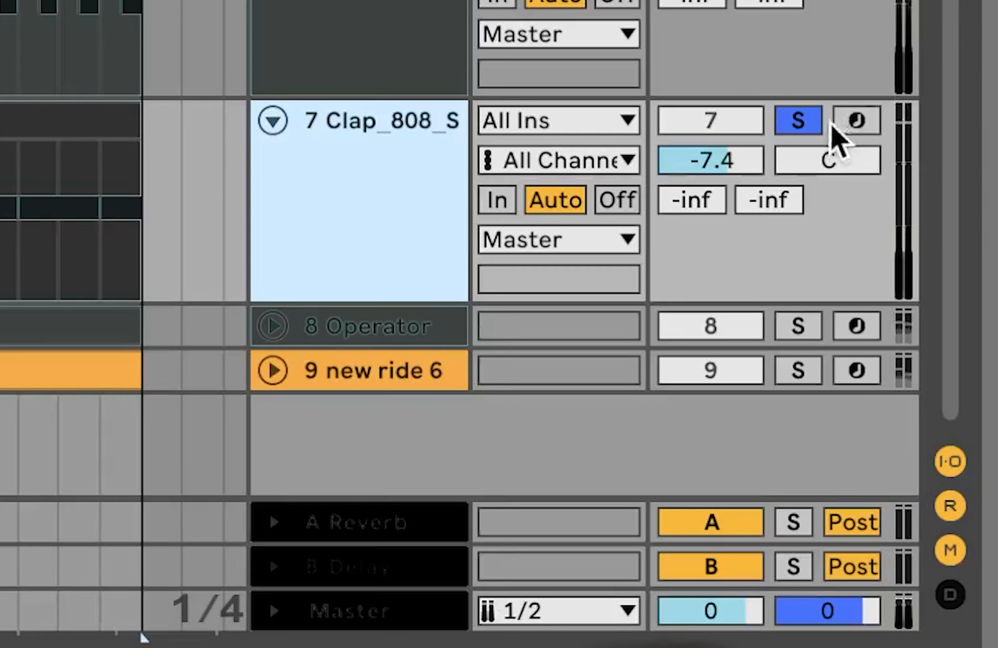
{"action": "left_click", "coordinate": [940, 493]}
{"action": "left_click", "coordinate": [760, 530]}
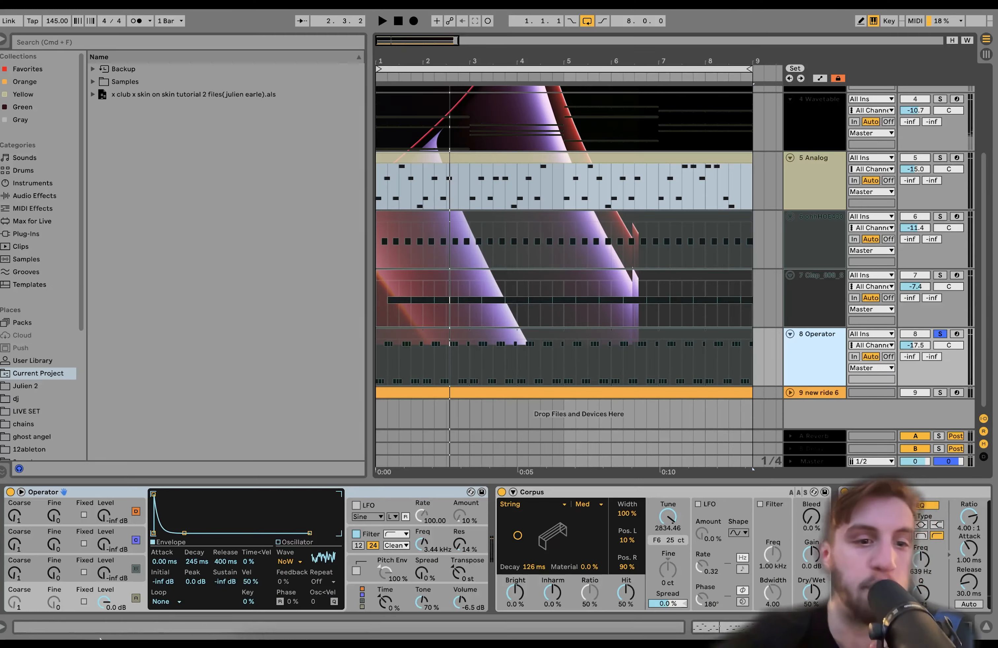
- Bypass Corpus and the Compressor on the Operator percussion track and examine Operator's envelope, noise oscillator and filter
{"action": "scroll", "coordinate": [501, 494], "scroll_direction": "right", "scroll_amount": 5}
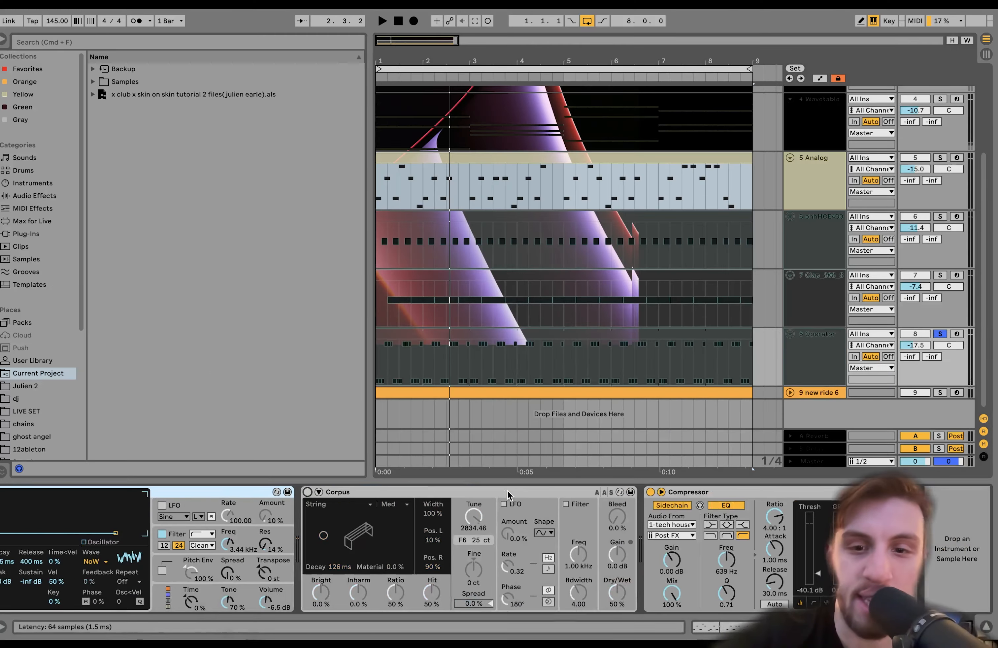
{"action": "left_click", "coordinate": [650, 492]}
{"action": "scroll", "coordinate": [651, 494], "scroll_direction": "left", "scroll_amount": 5}
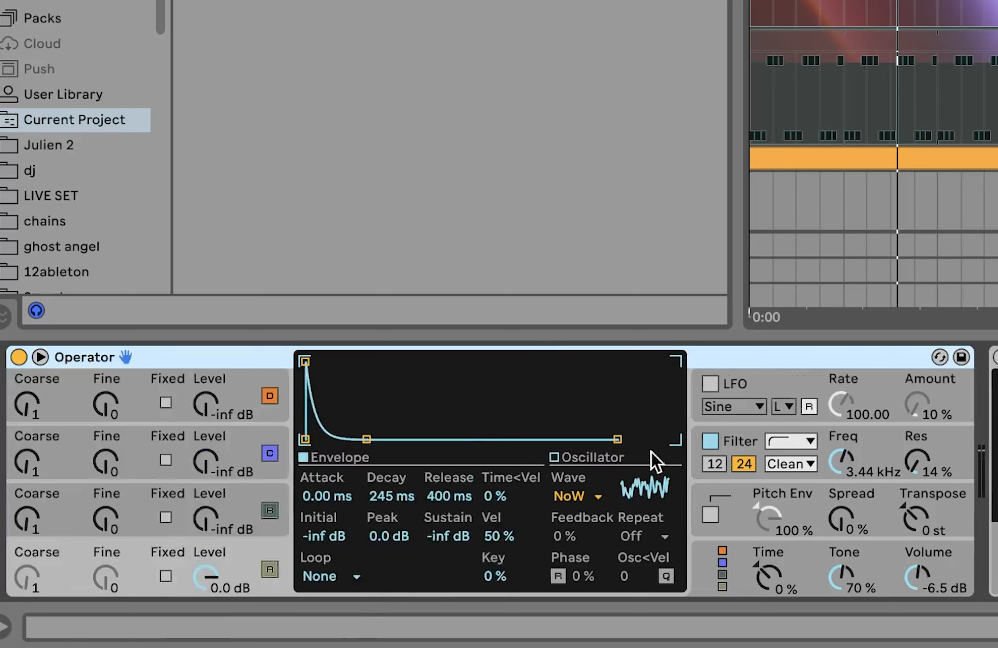
{"action": "left_click", "coordinate": [850, 455]}
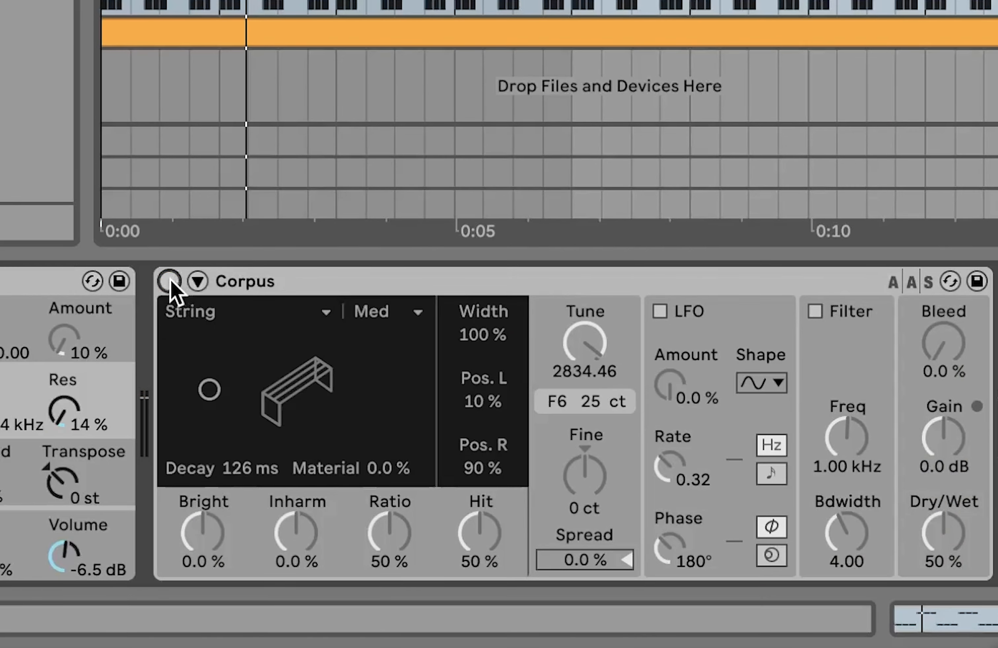
- Re-enable Corpus, play the percussion to hear its String resonance, and re-enable the sidechain Compressor
{"action": "left_click", "coordinate": [170, 282]}
{"action": "scroll", "coordinate": [207, 313], "scroll_direction": "right", "scroll_amount": 3}
{"action": "key", "text": "space"}
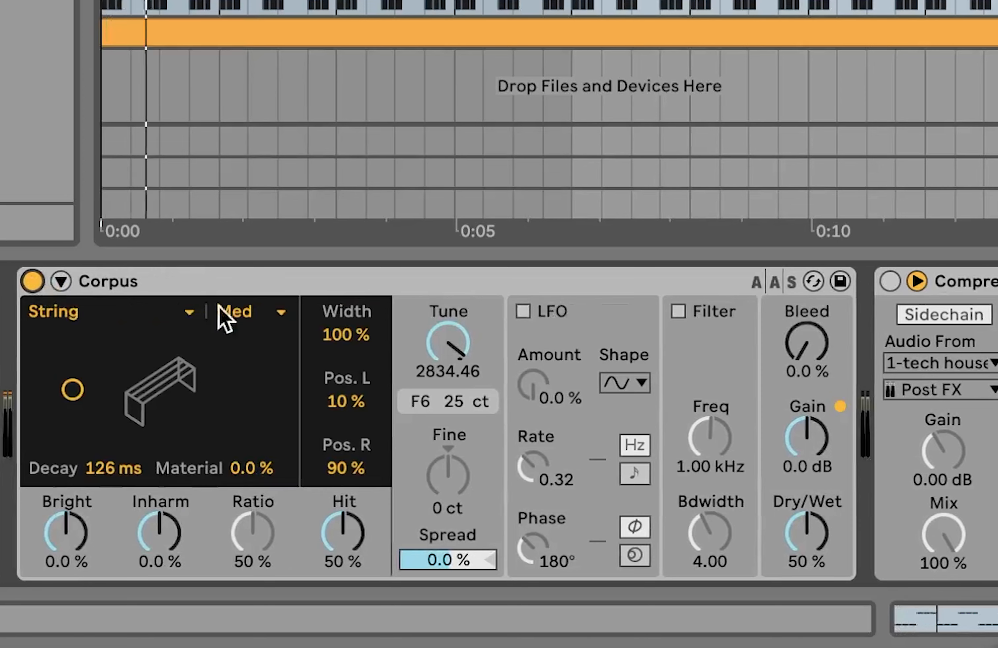
{"action": "scroll", "coordinate": [396, 374], "scroll_direction": "right", "scroll_amount": 3}
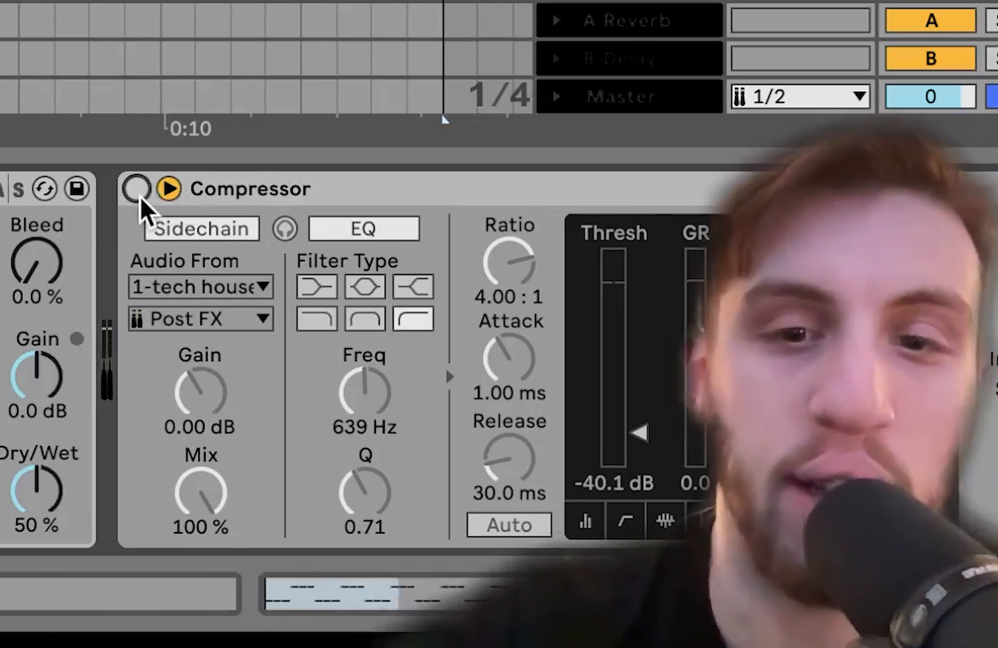
{"action": "left_click", "coordinate": [788, 281]}
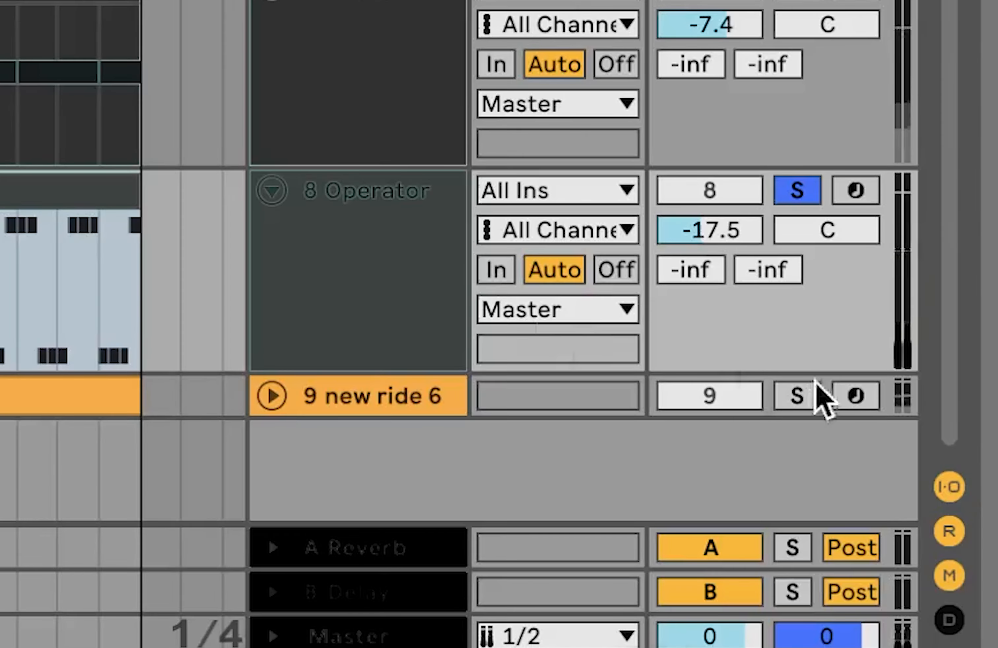
- Show the new ride 6 track's effects and review Echo's Ping Pong mode and Dry/Wet amount
{"action": "left_click", "coordinate": [798, 397]}
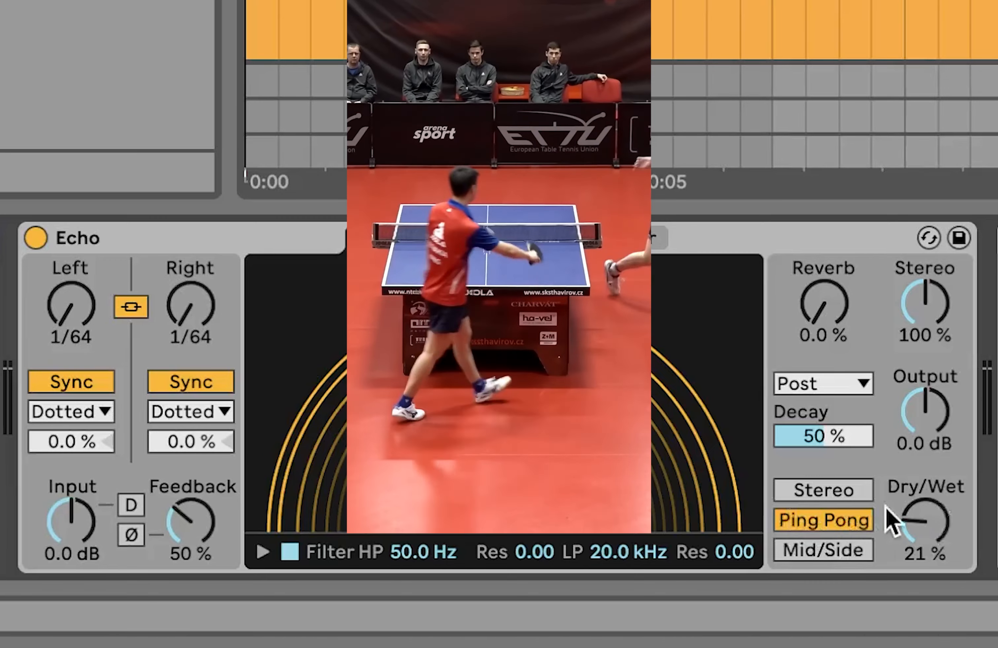
{"action": "left_click", "coordinate": [916, 526]}
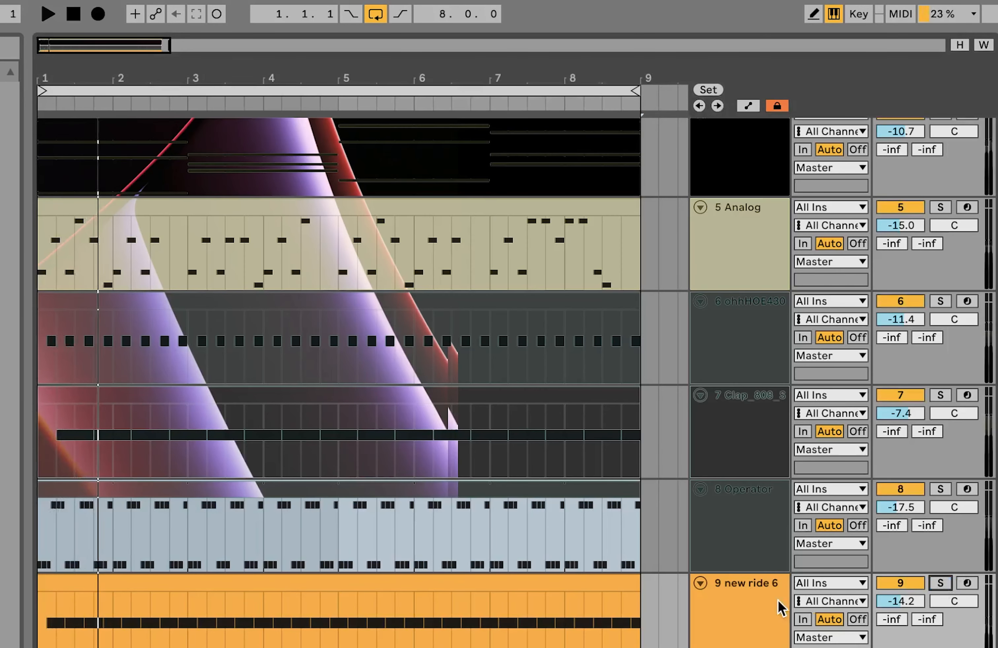
- Select all nine tracks and fold them in the arrangement
{"action": "key", "text": "super+a"}
{"action": "key", "text": "Left"}
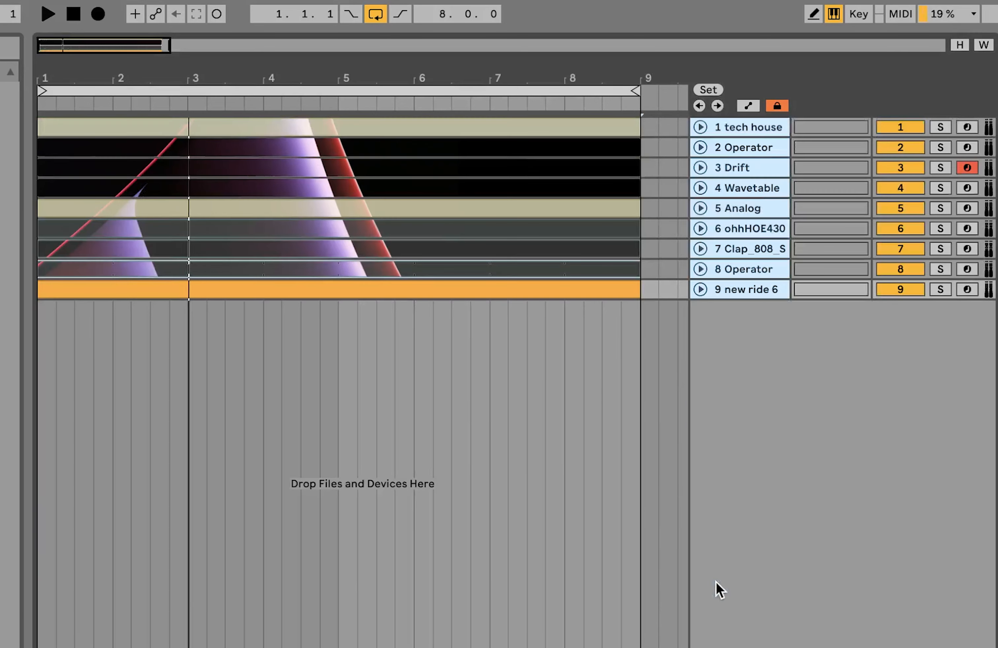